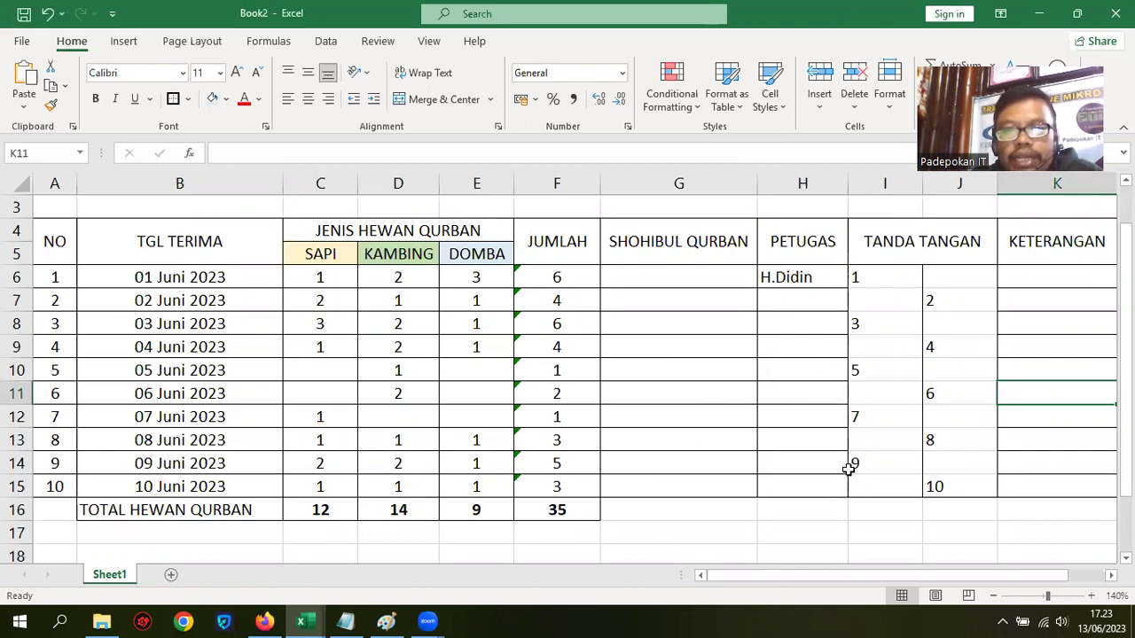
Enter H.komar and H.deni as the officers in H7 and H8
left_click(789, 305)
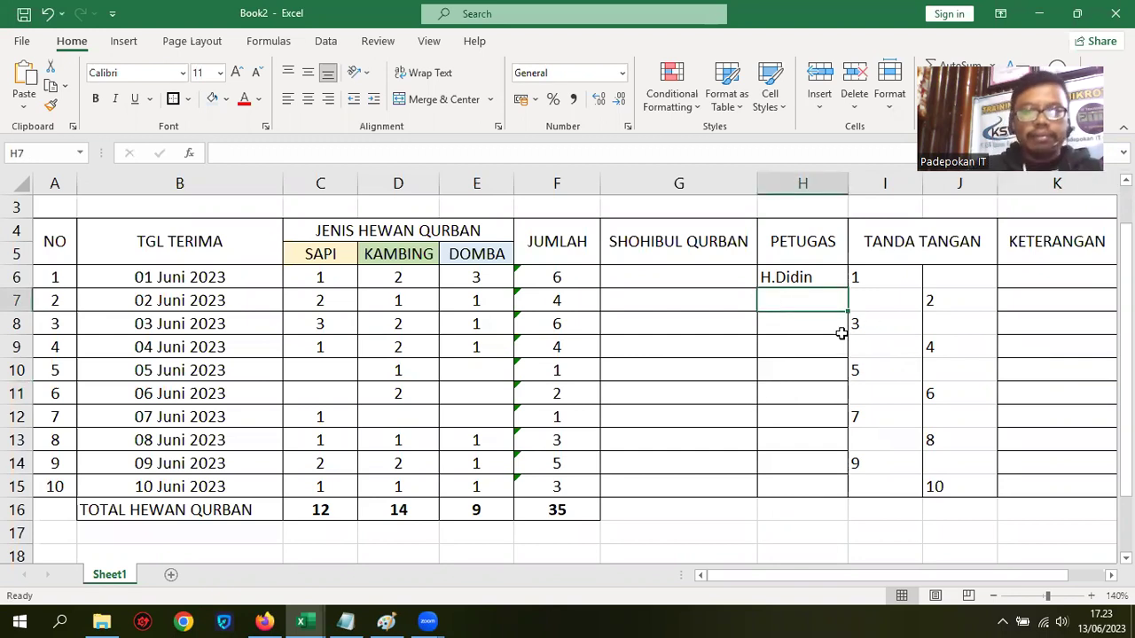
type("H.")
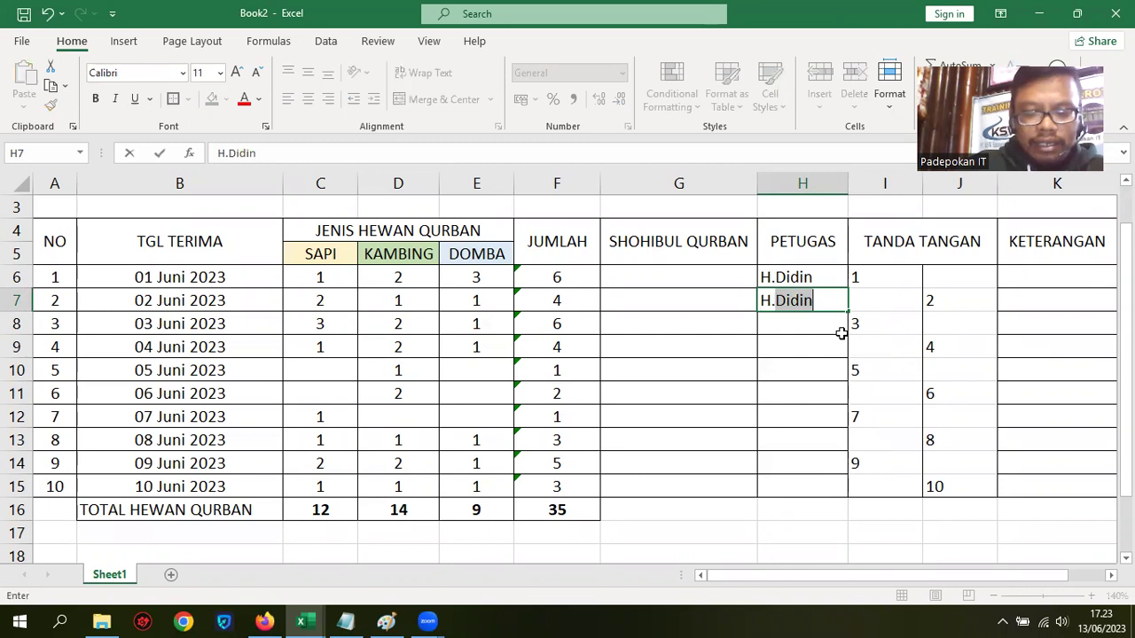
type("komar")
key("Return")
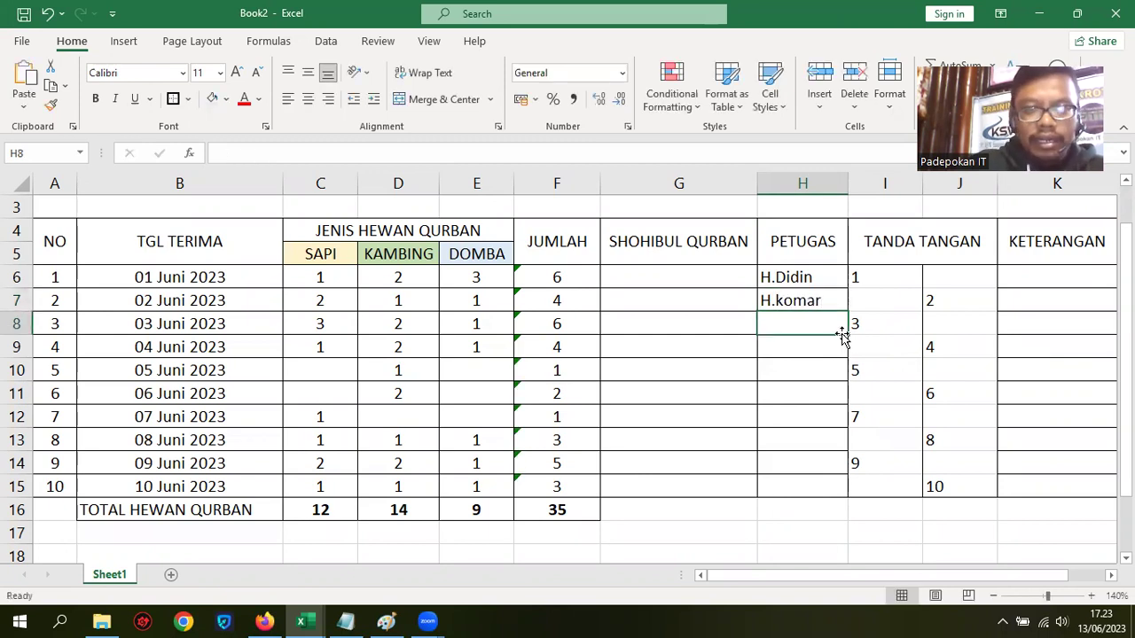
type("H.")
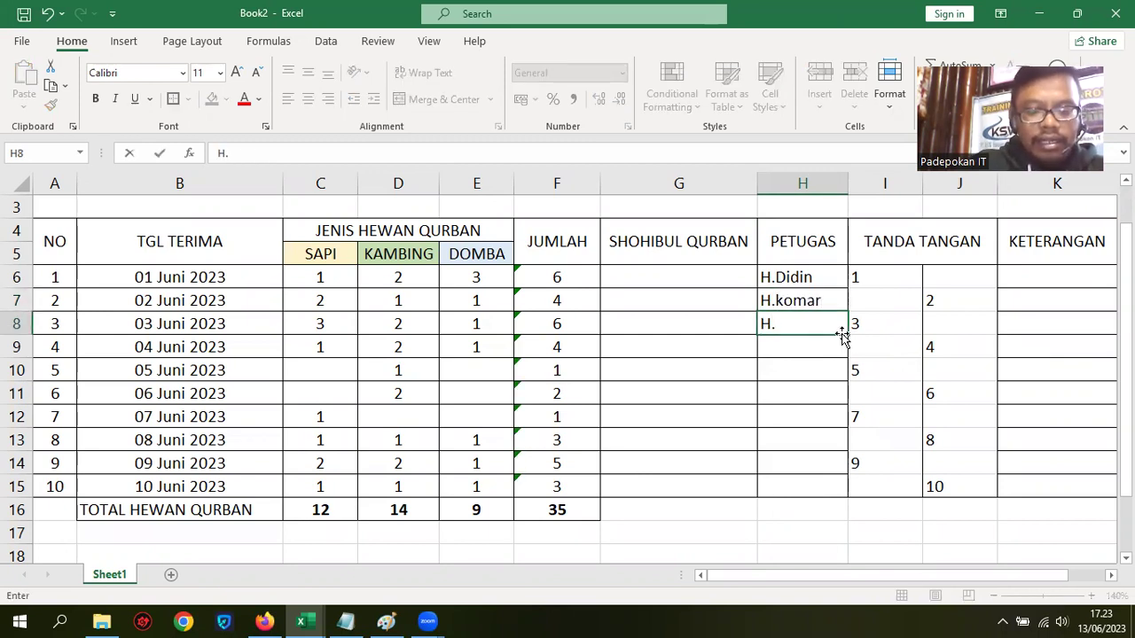
type("deni")
key("Return")
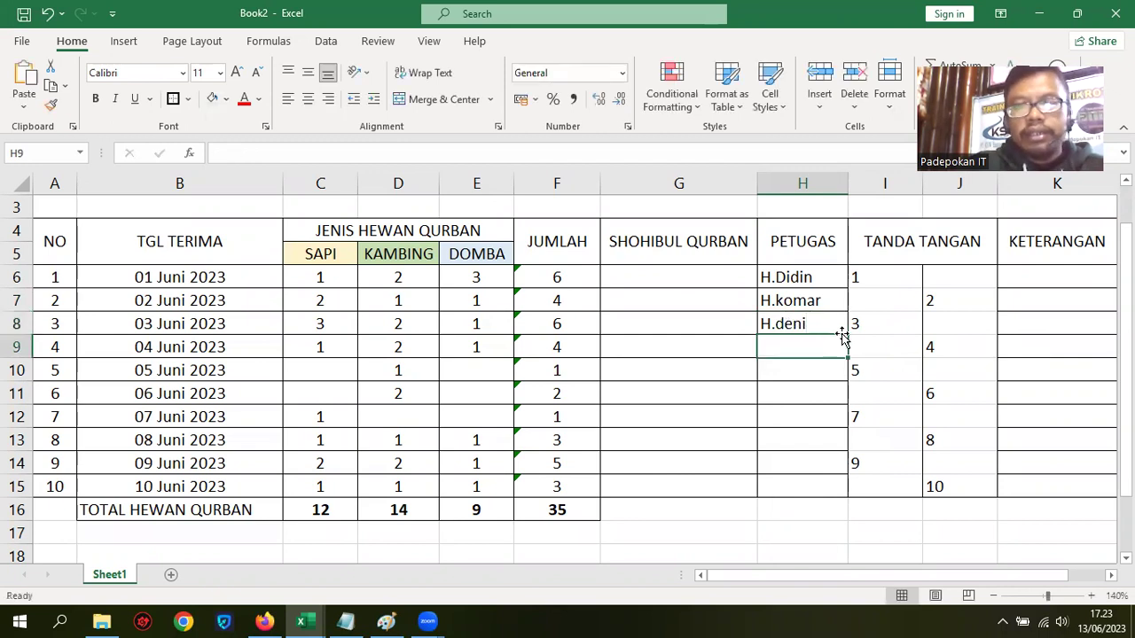
left_click_drag(802, 275, 816, 324)
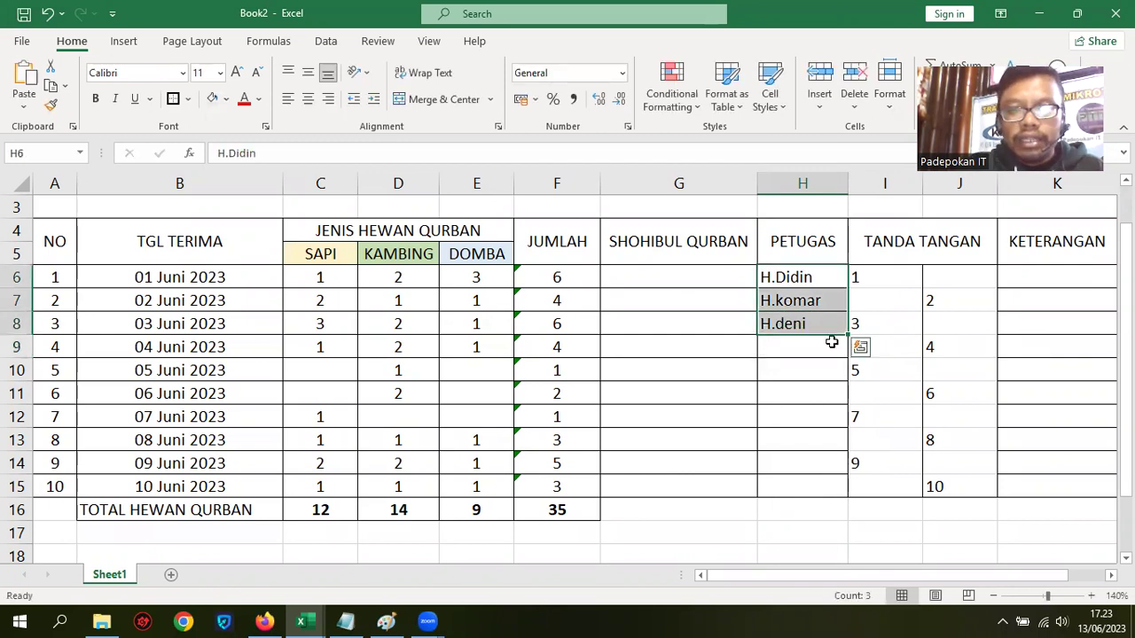
key("ctrl+c")
key("ctrl+q")
left_click(815, 348)
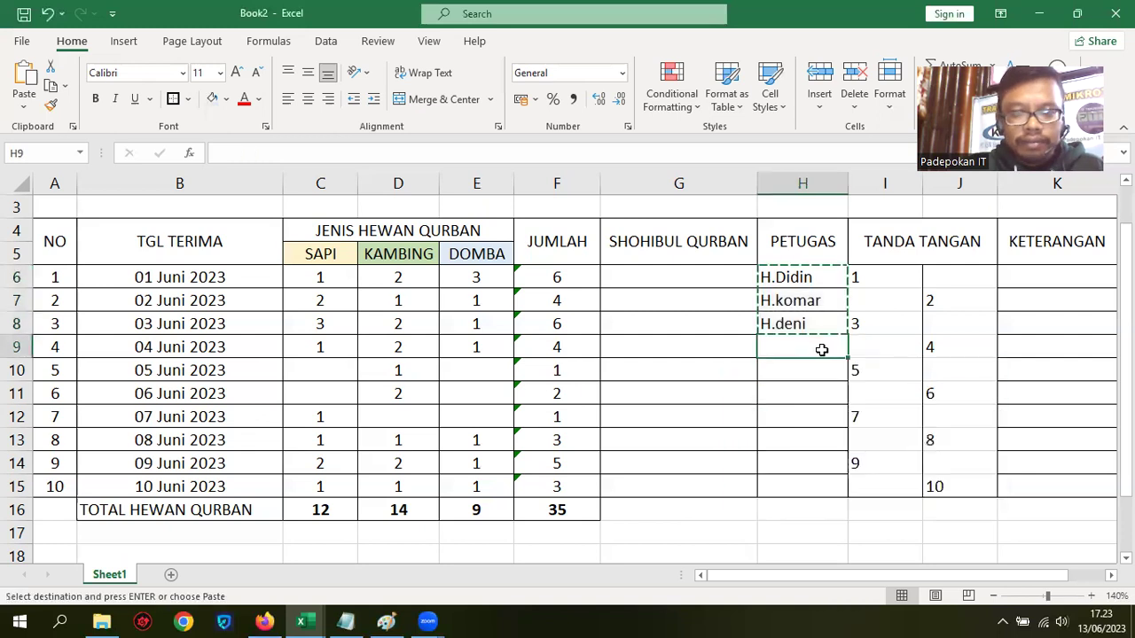
key("ctrl+v")
left_click(801, 417)
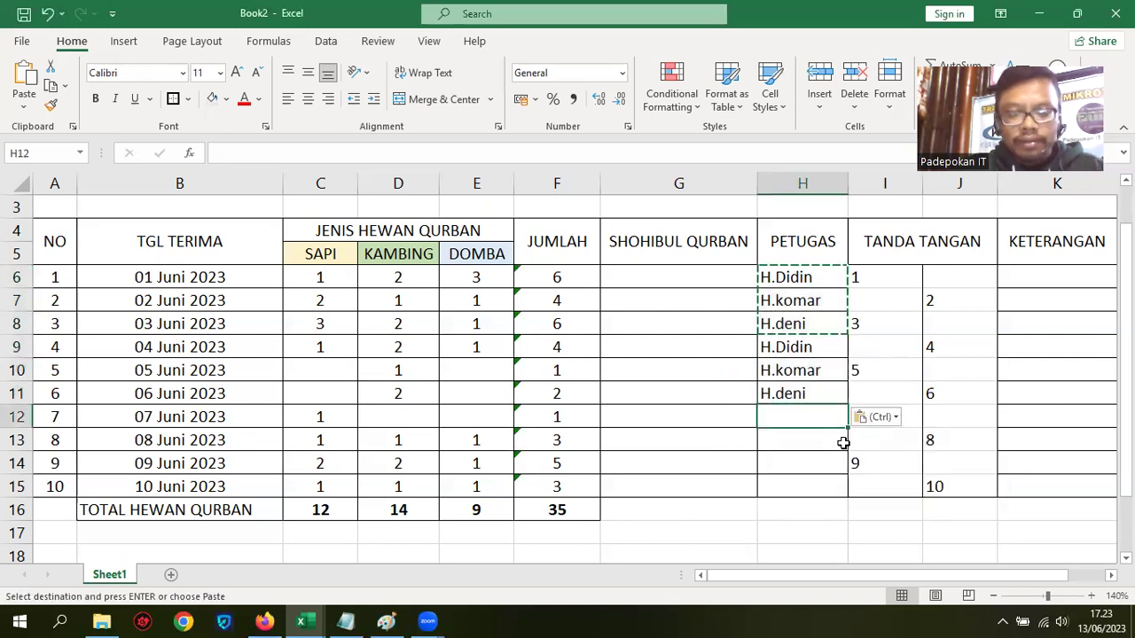
key("ctrl+v")
key("Escape")
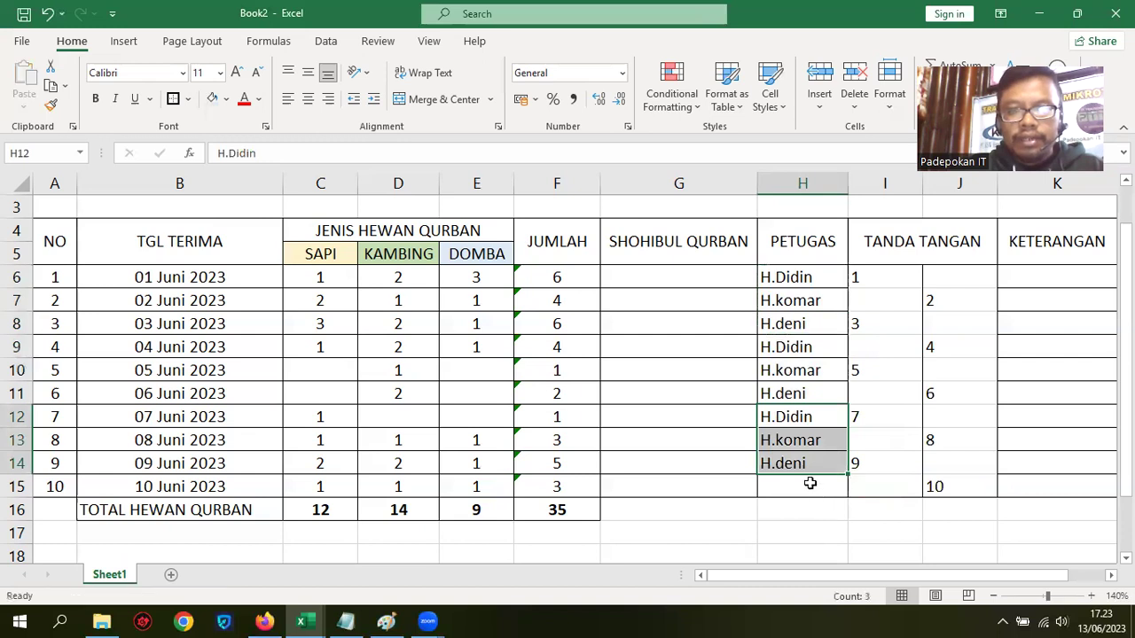
left_click(808, 486)
type("H")
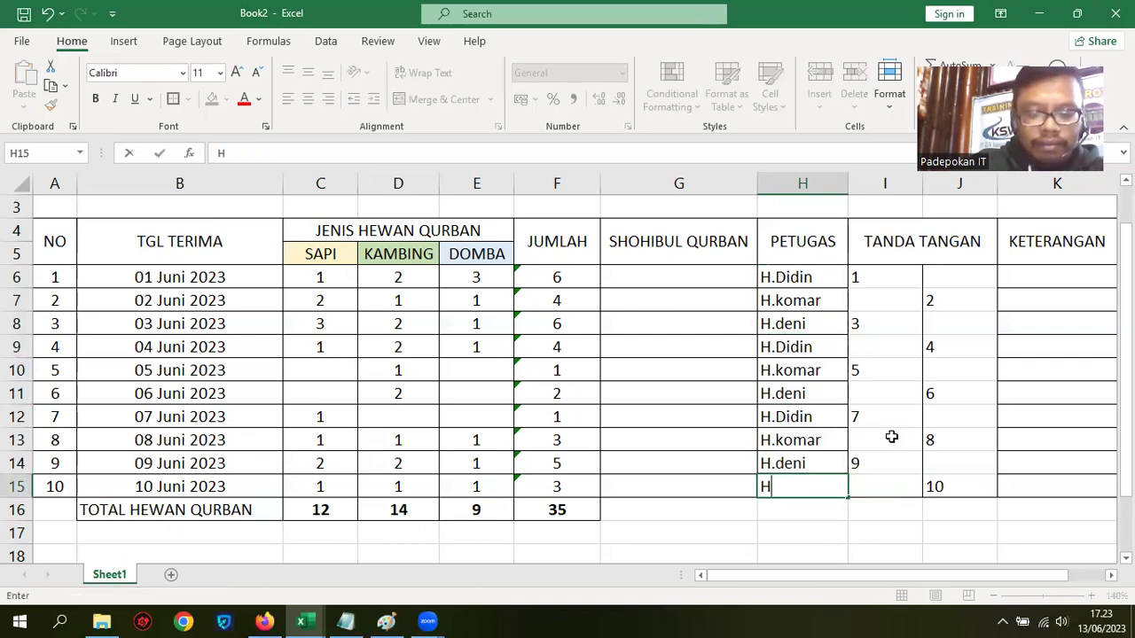
type(".komar")
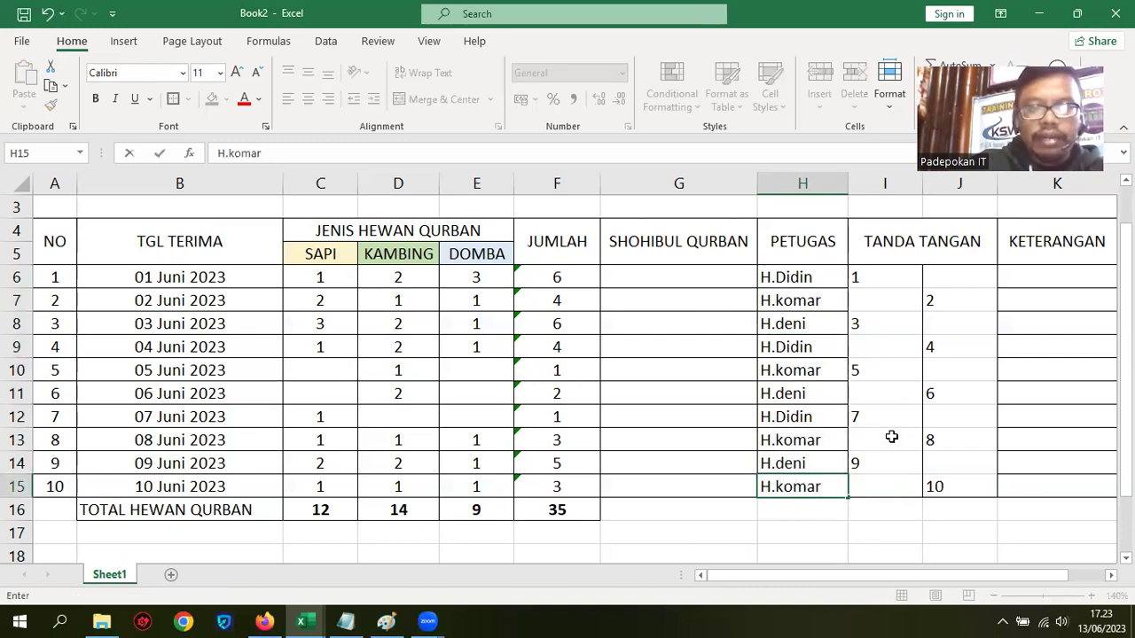
key("Return")
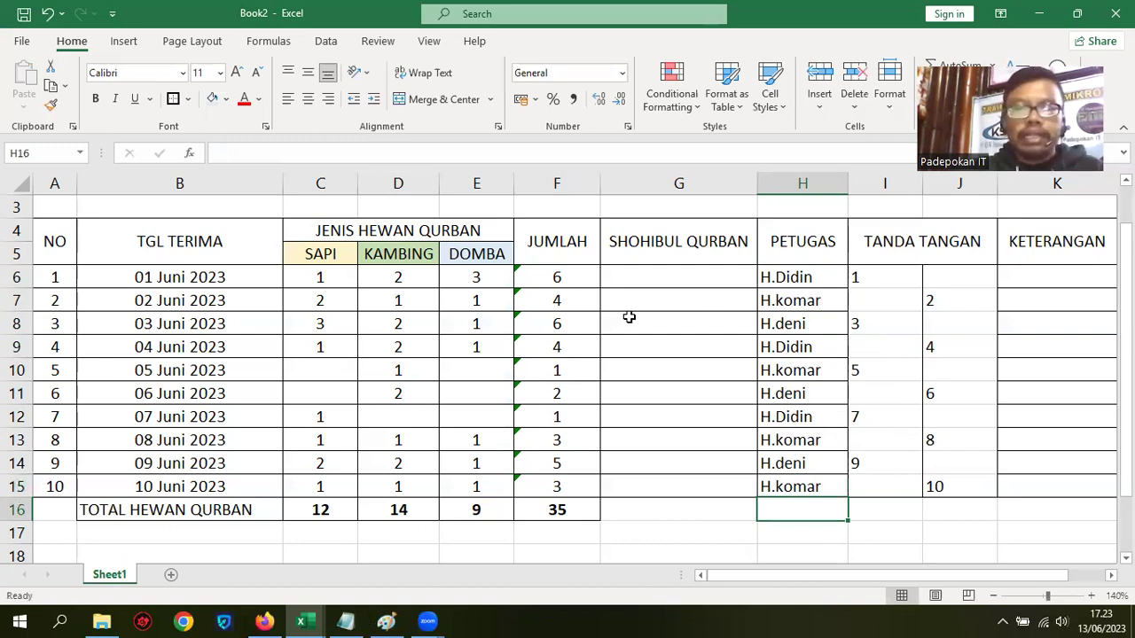
Enter contributors PT. Jaya Kembar, ibu Marni and Dian Nitami in G6:G8
left_click(664, 279)
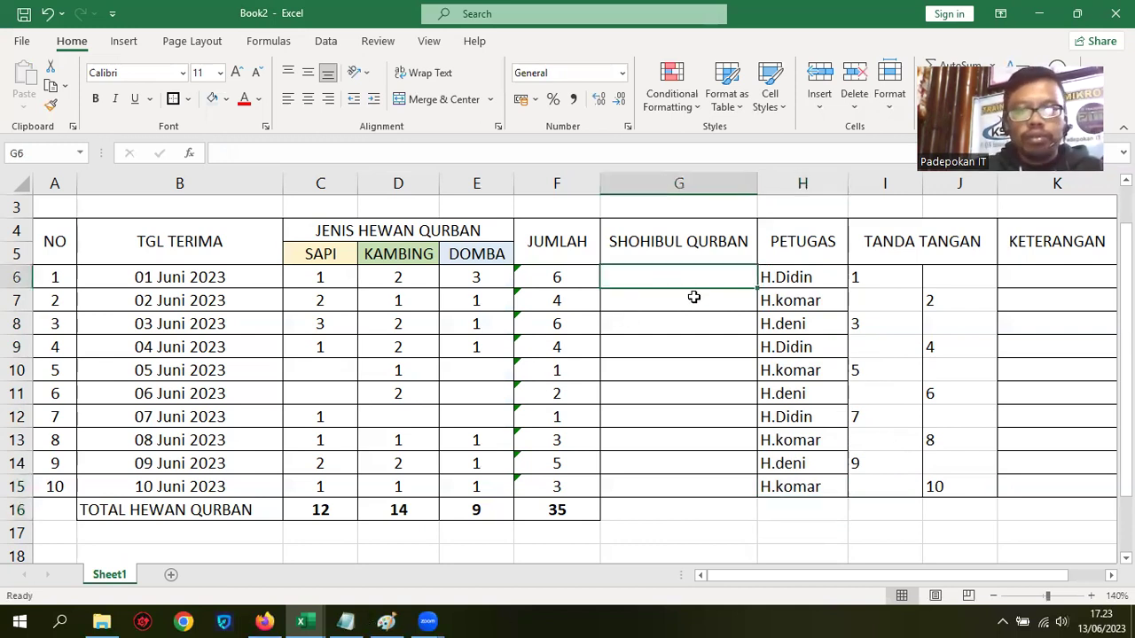
type("PT. ")
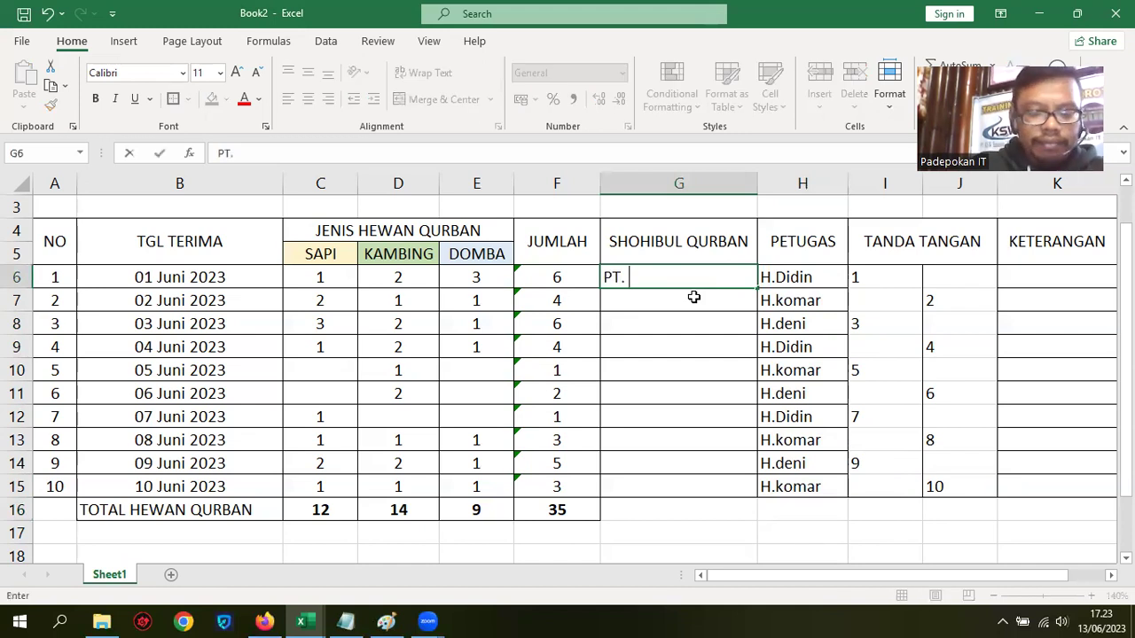
type("Jaya Kembar")
key("Return")
type("ibu ")
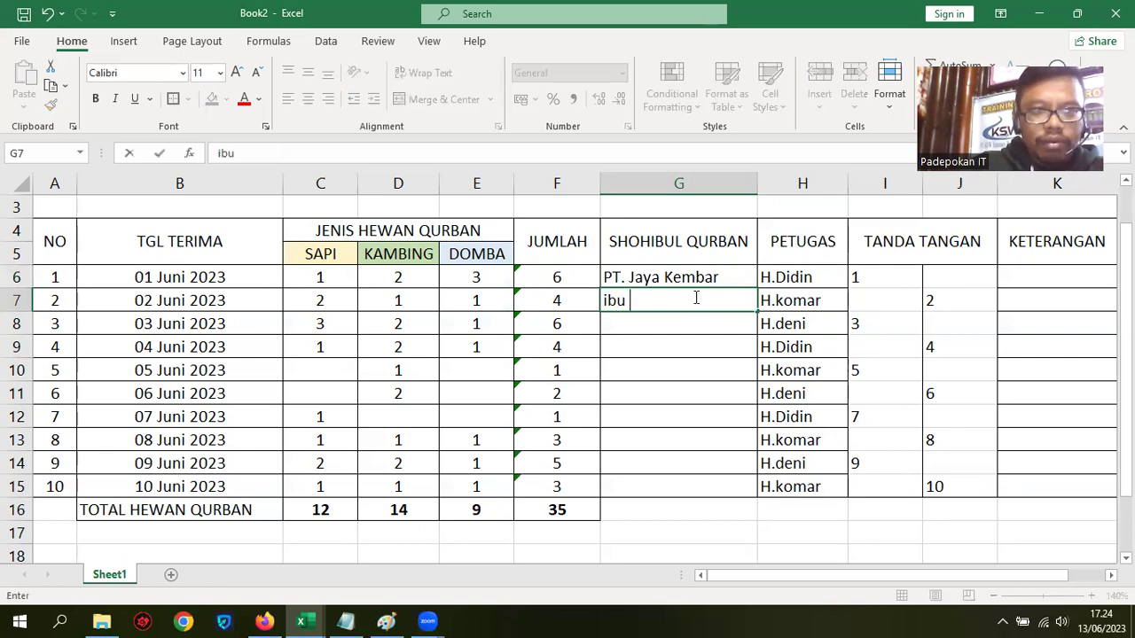
type("Marni")
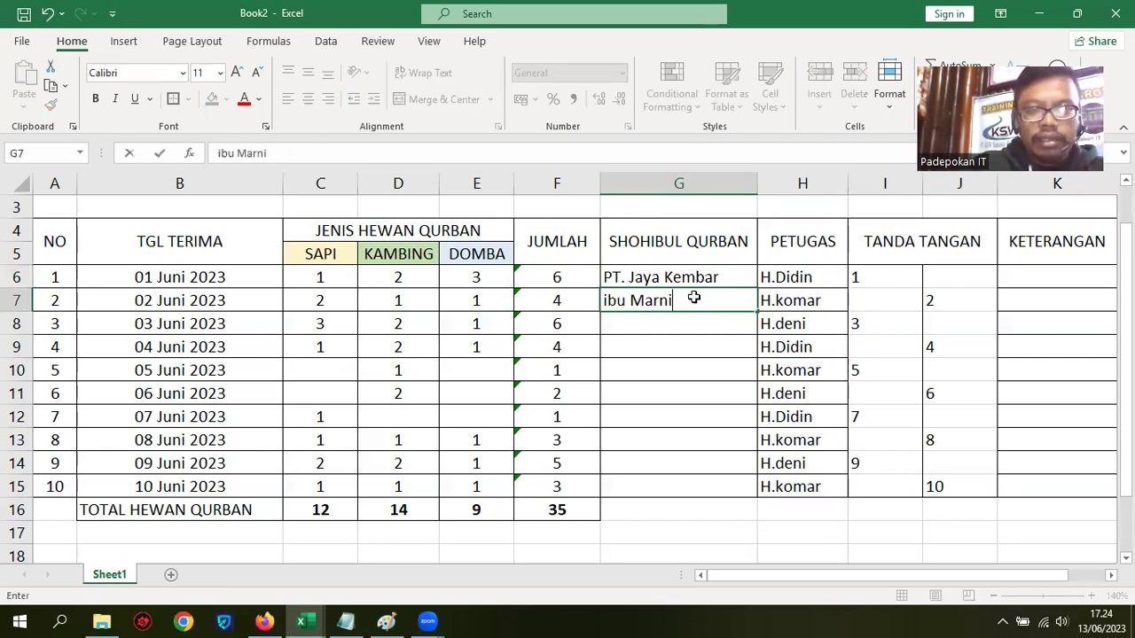
key("Return")
type("Dian Nitami")
key("Return")
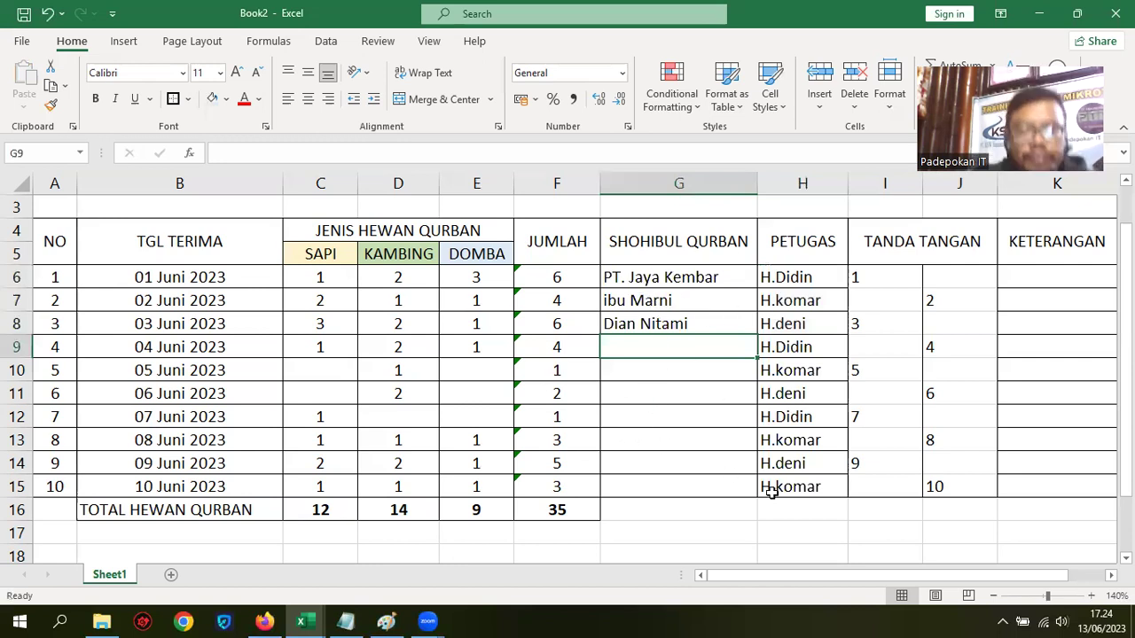
Type the heading 'BERAPA JUMLAH HEWAN QURBAN YANG DITERIMA PETUGAS' in B17
left_click(764, 275)
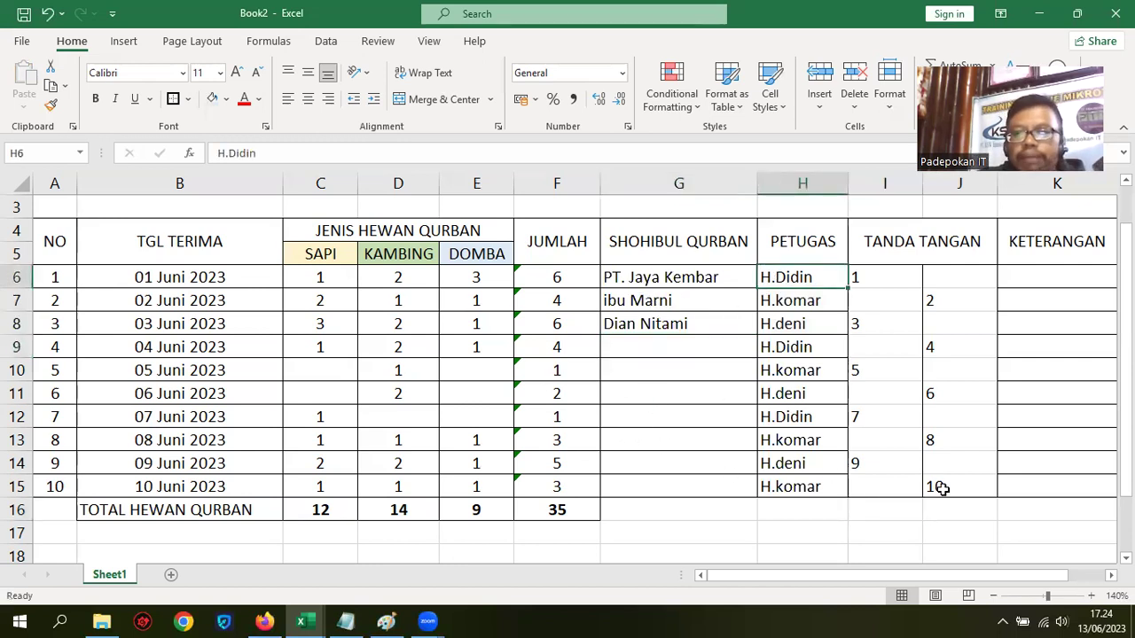
left_click(847, 521)
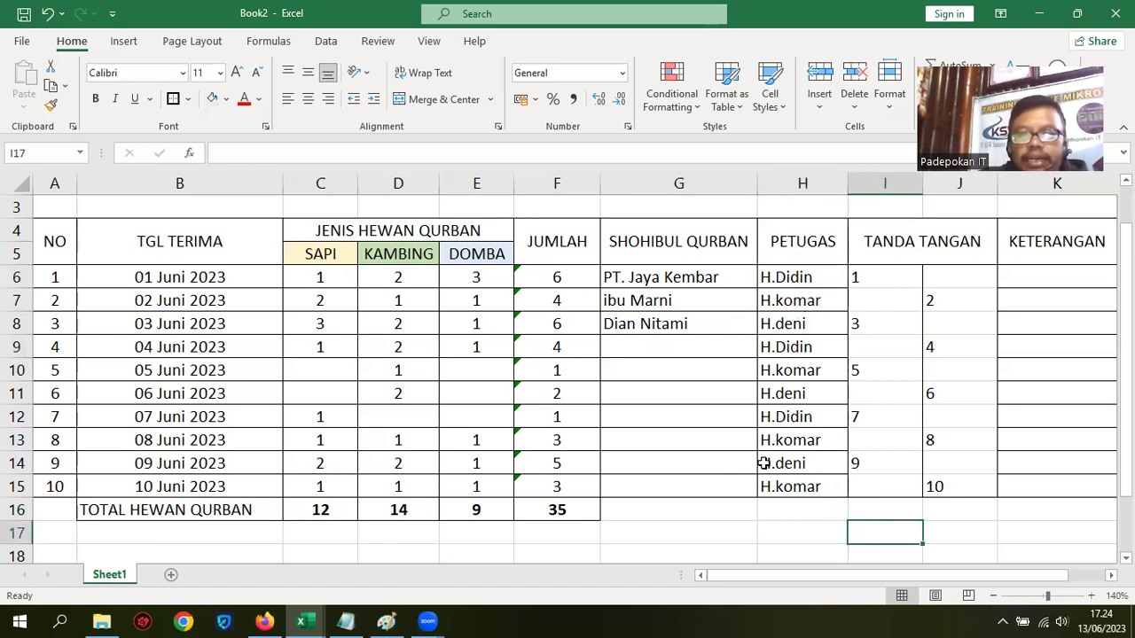
left_click(138, 530)
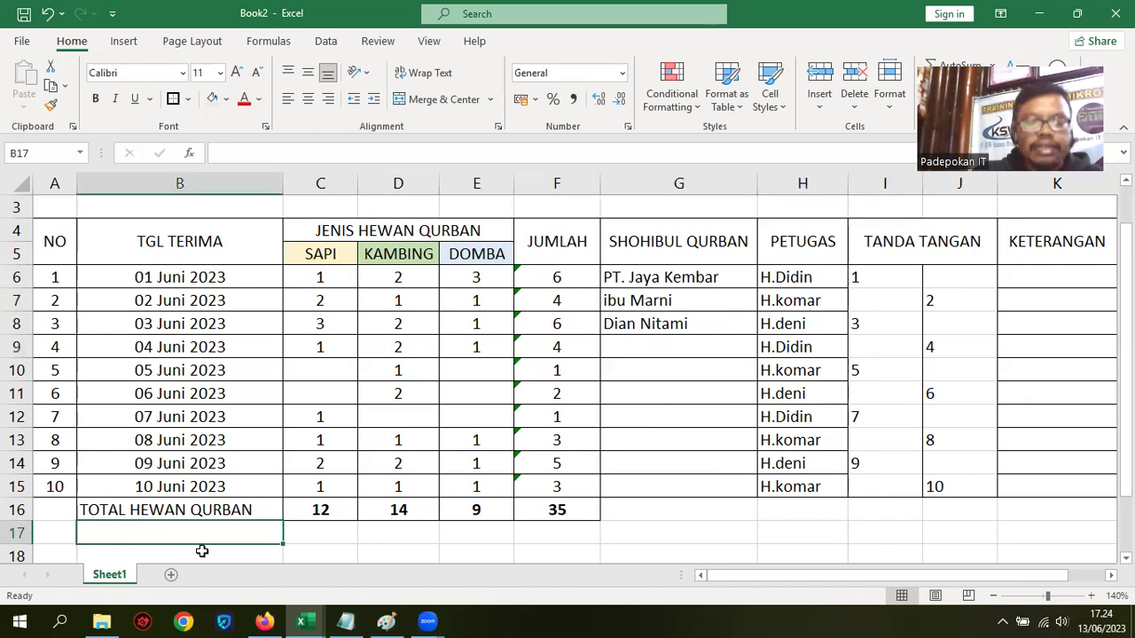
type("BERAPA JUMLAH HEWAN QURBAN YANG DITERIMA PETU")
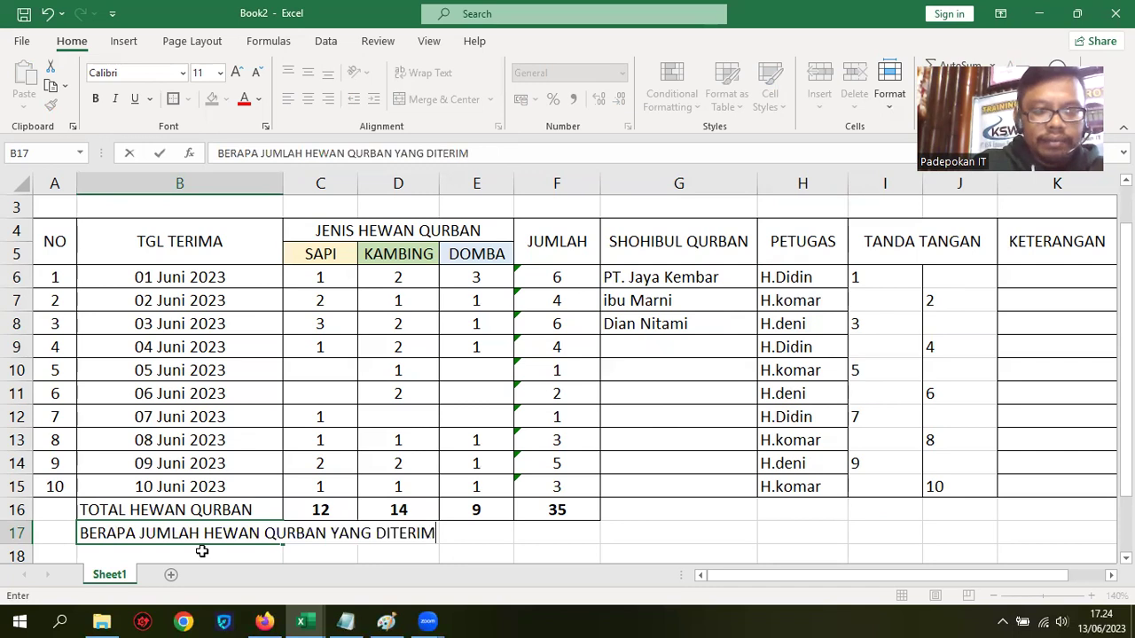
type("GAS")
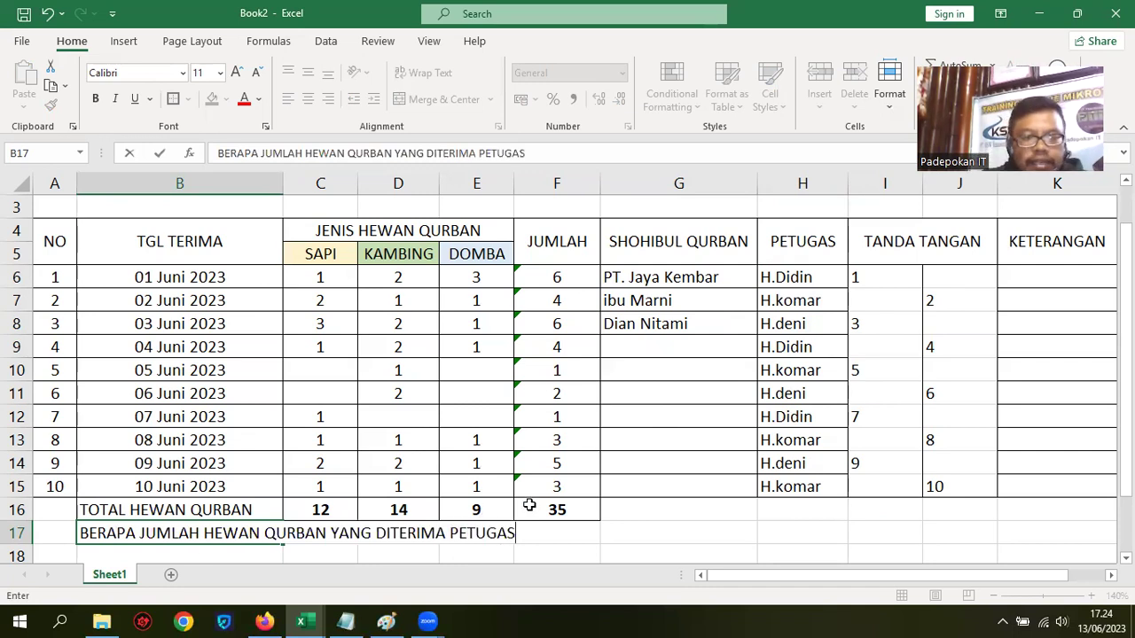
key("Tab")
key("Tab")
key("Tab")
List officers H.DIDIN, H.KOMAR and H.DENI in B18:B20
scroll(512, 523, "down", 1)
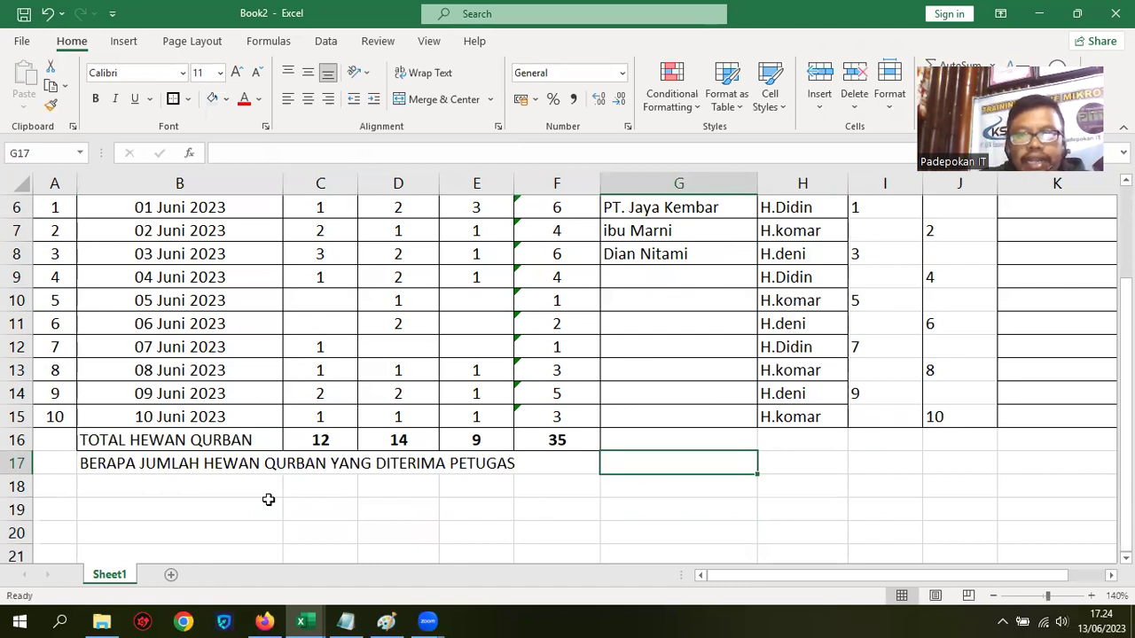
left_click(182, 491)
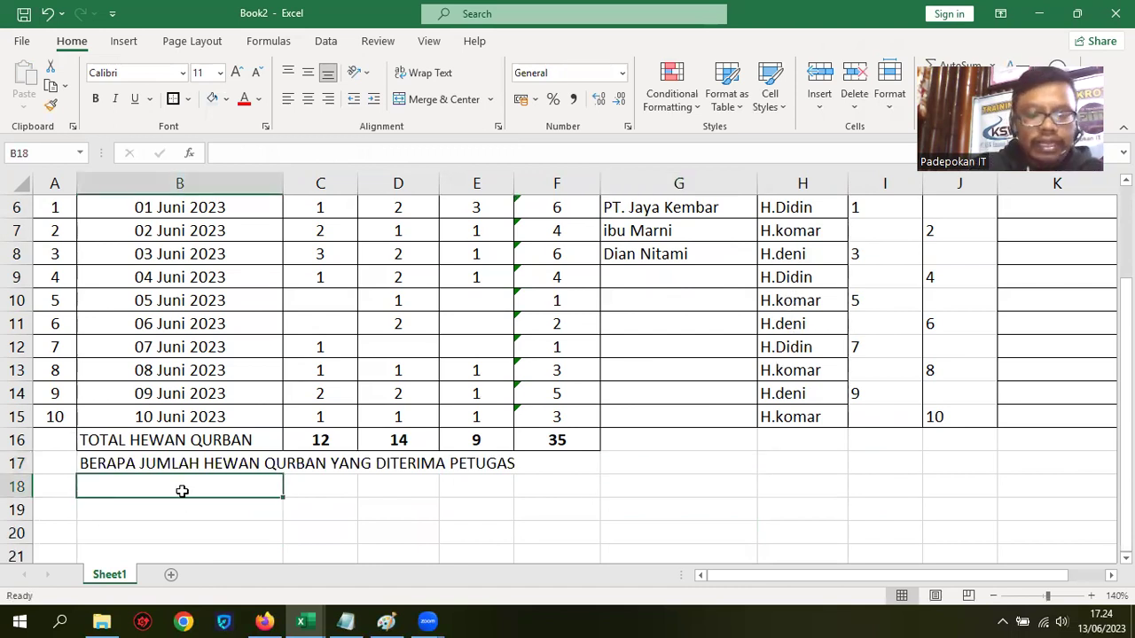
type("H.DIDIN")
key("Return")
type("H.")
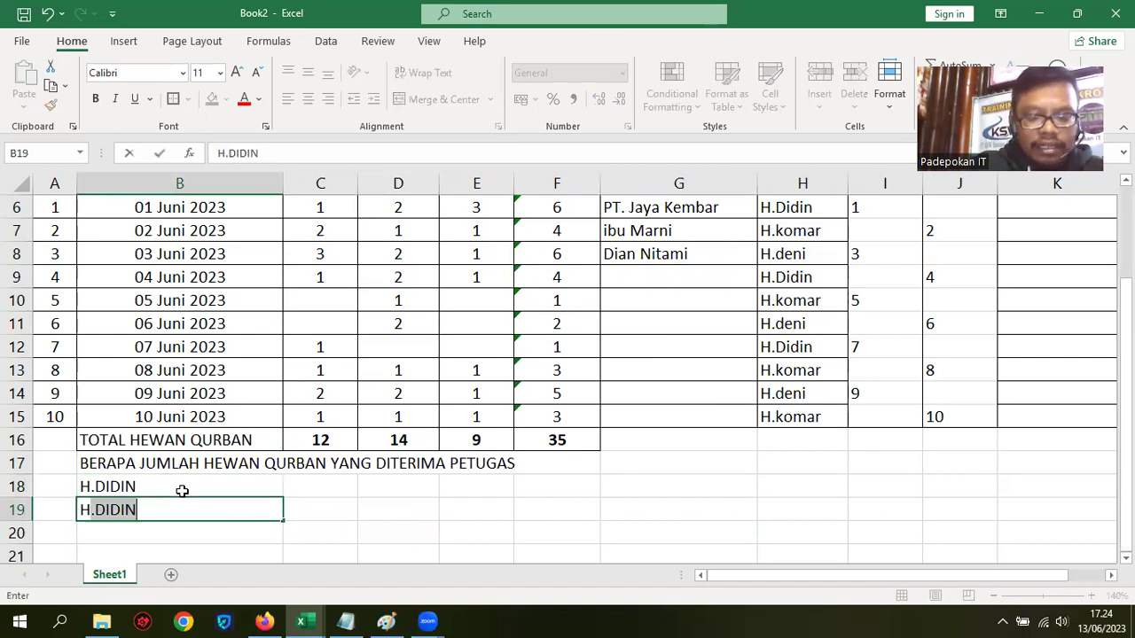
type("KOMAR")
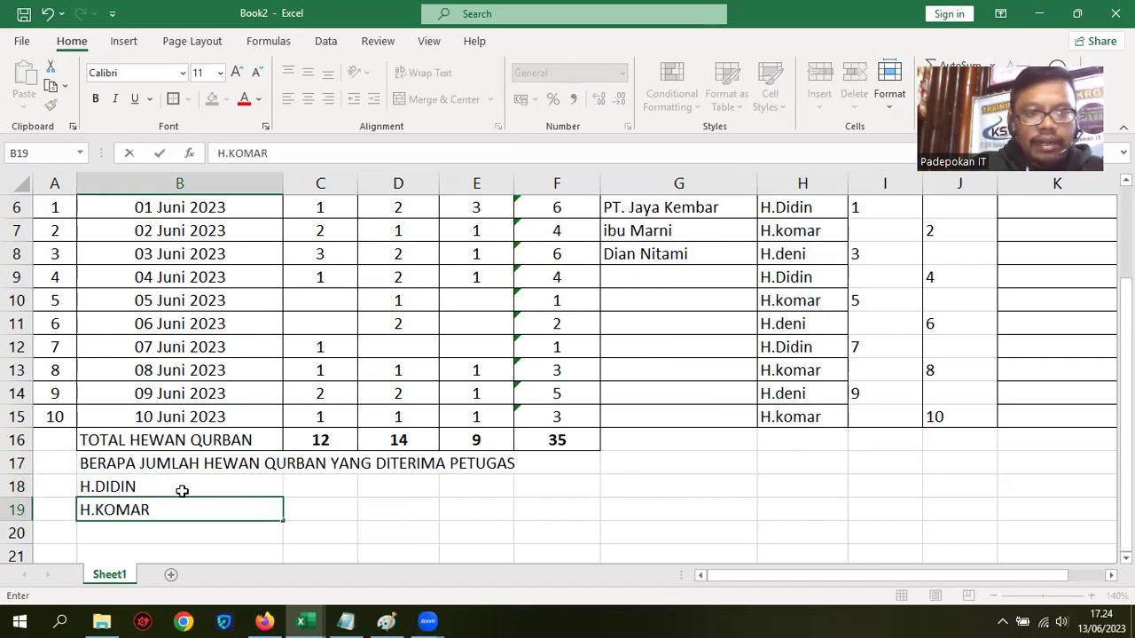
key("Return")
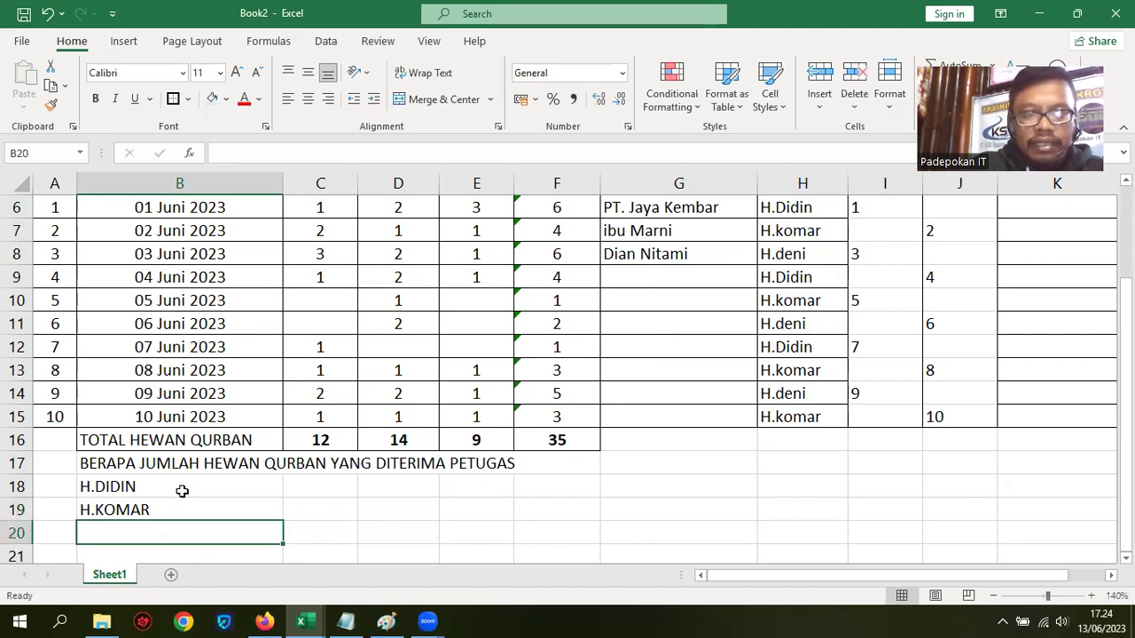
type("H.DENI")
key("Return")
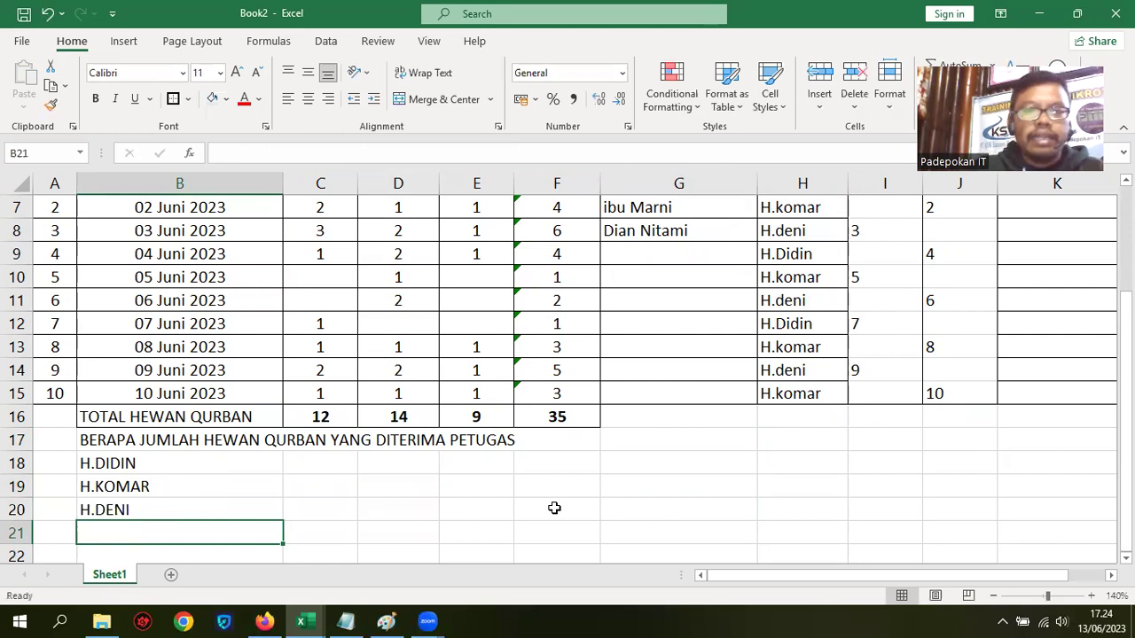
scroll(788, 362, "up", 2)
left_click(792, 322)
scroll(788, 347, "down", 2)
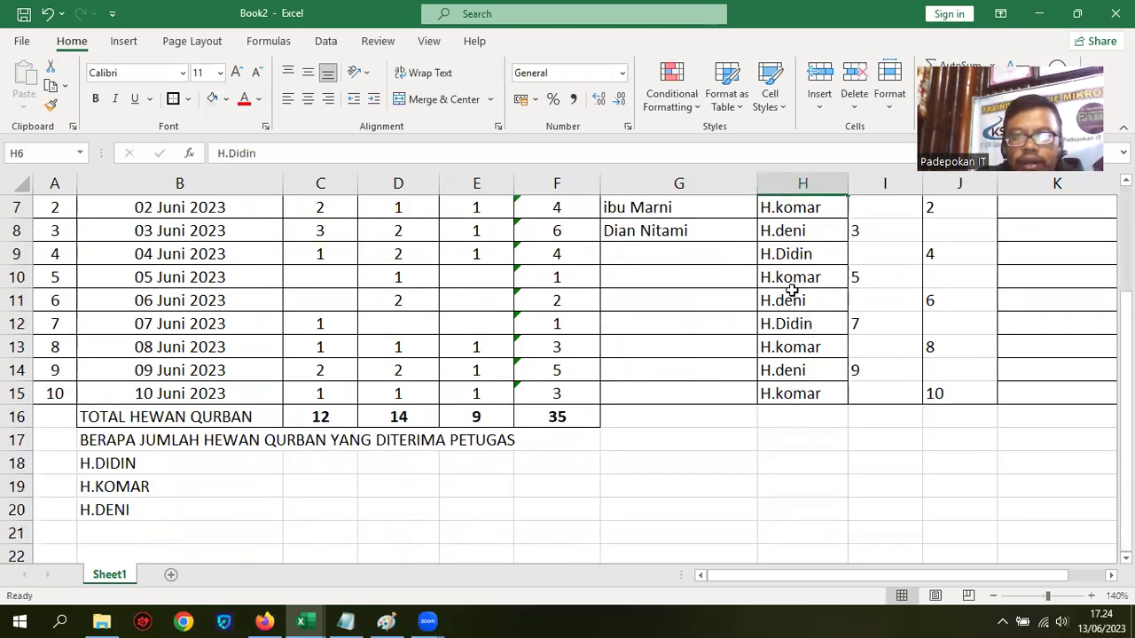
Apply All Borders to B18:C20 and make the row 17 heading bold
left_click(229, 489)
mouse_move(112, 460)
left_mouse_down()
mouse_move(244, 521)
mouse_move(335, 508)
left_mouse_up()
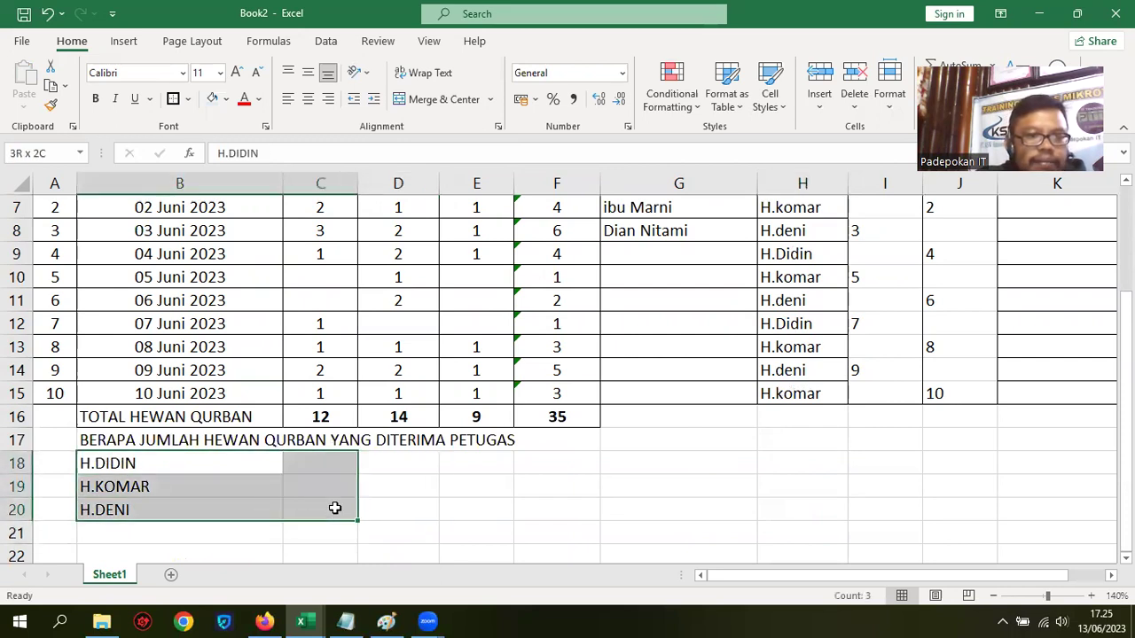
left_click(188, 99)
left_click(238, 265)
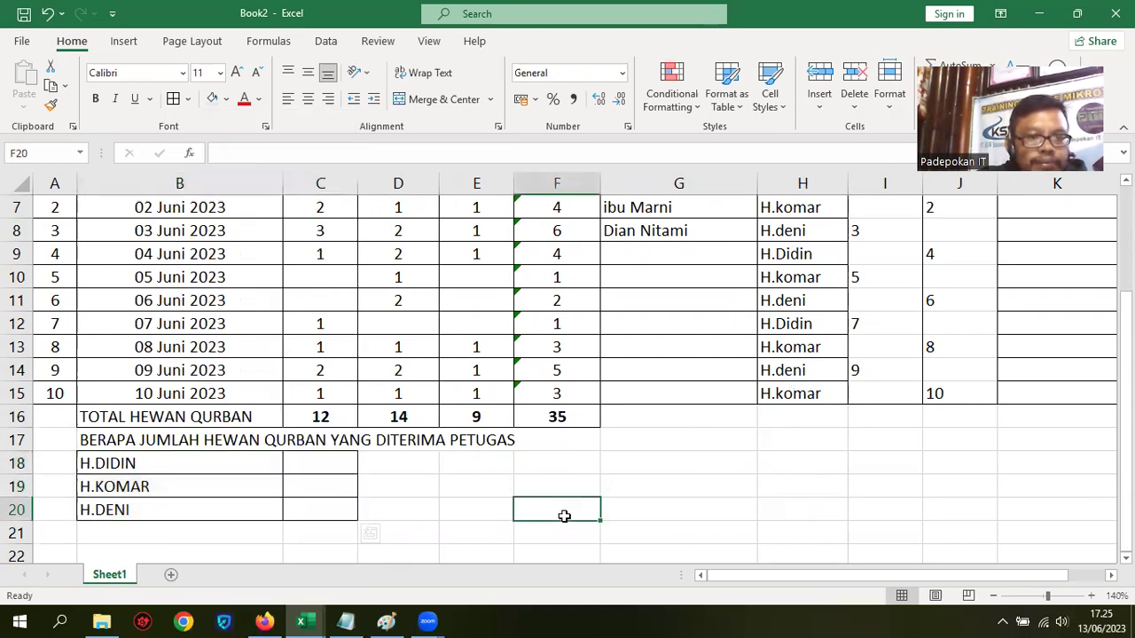
left_click_drag(89, 438, 474, 438)
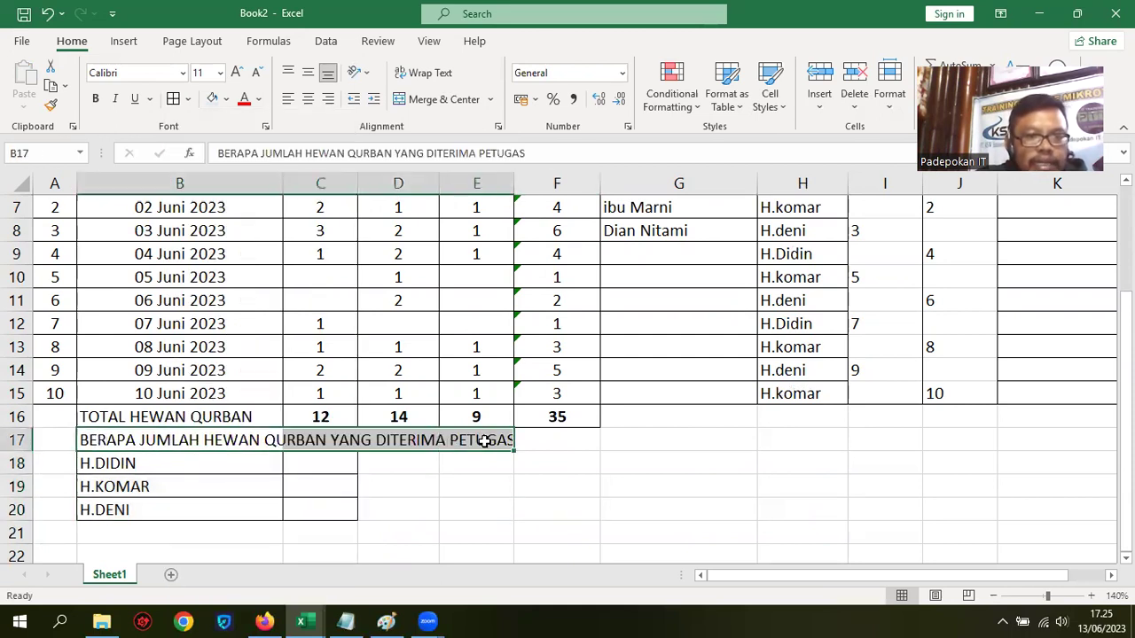
key("ctrl+b")
left_click(756, 505)
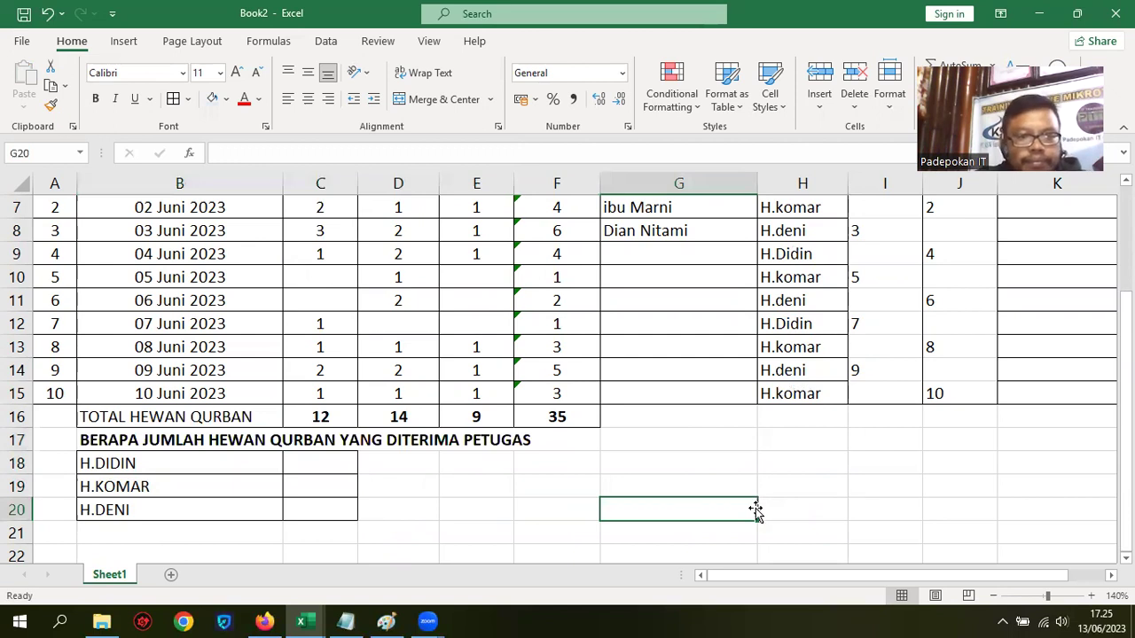
Enter =SUMIF(H6:H15;B18;F6:F15) in C18, giving H.DIDIN's total of 11
left_click(219, 464)
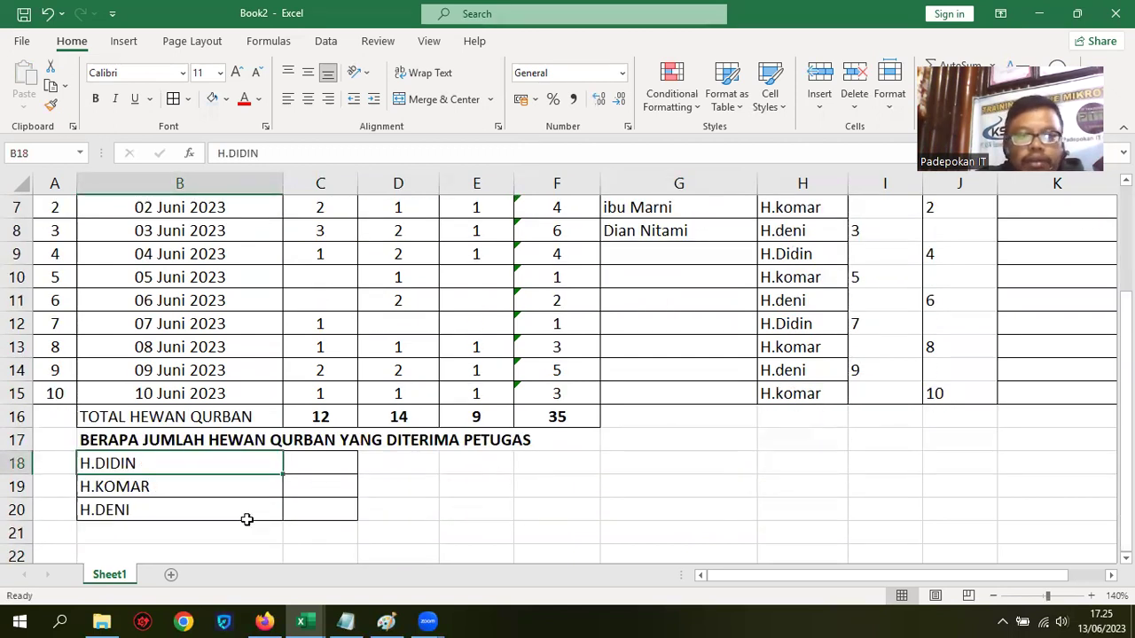
scroll(659, 476, "up", 1)
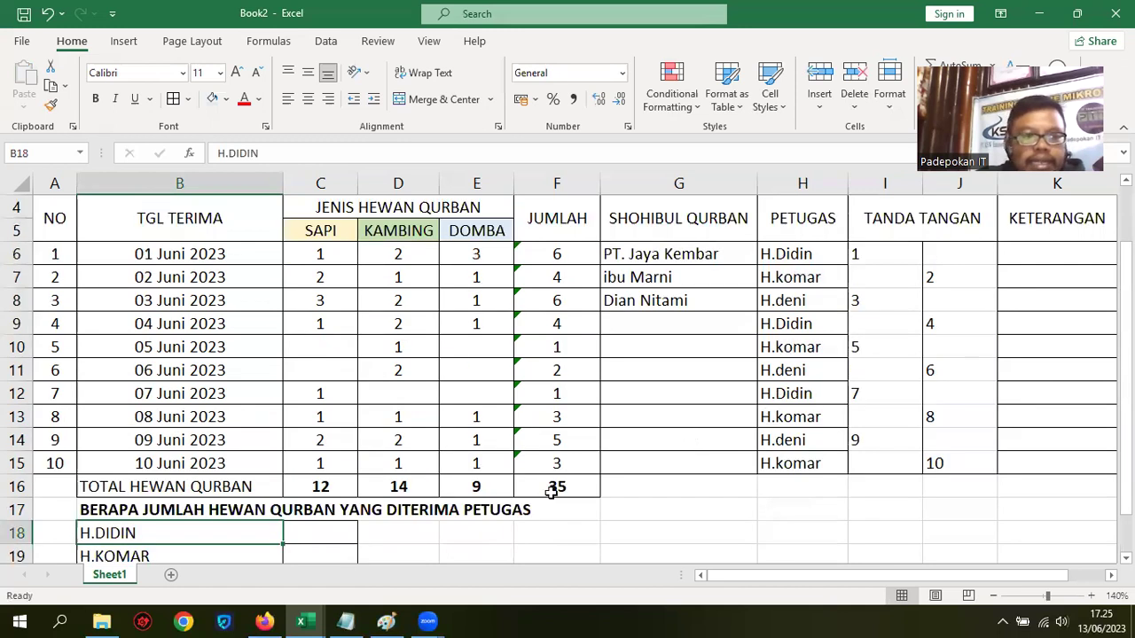
left_click(994, 597)
key("Right")
key("Right")
key("Right")
key("Down")
key("Left")
key("Left")
key("Up")
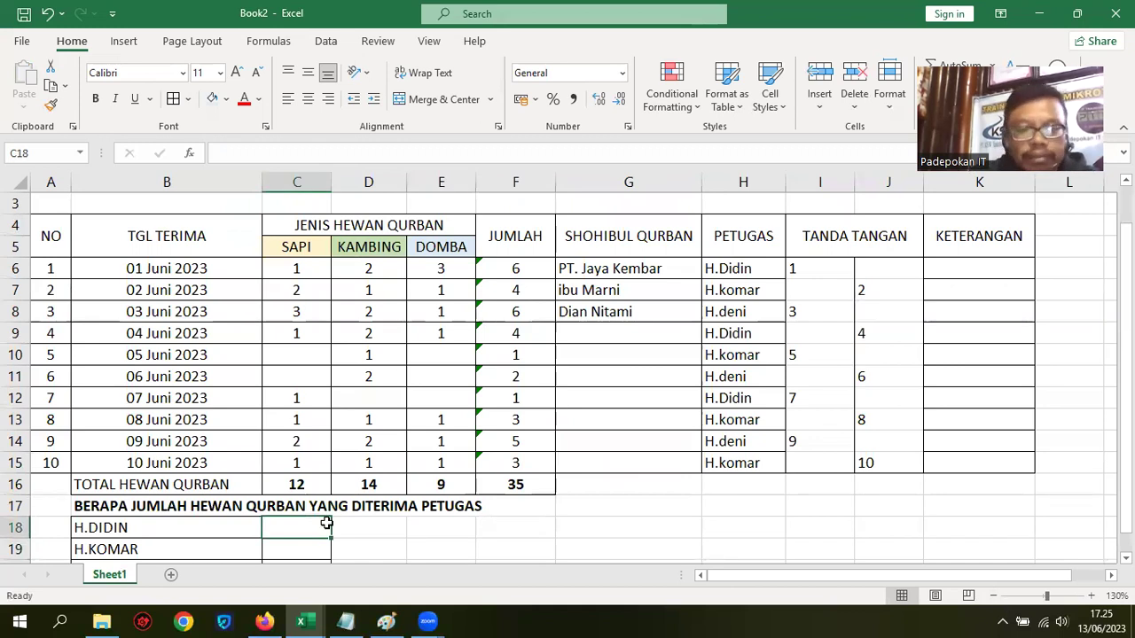
type("=SUMIF")
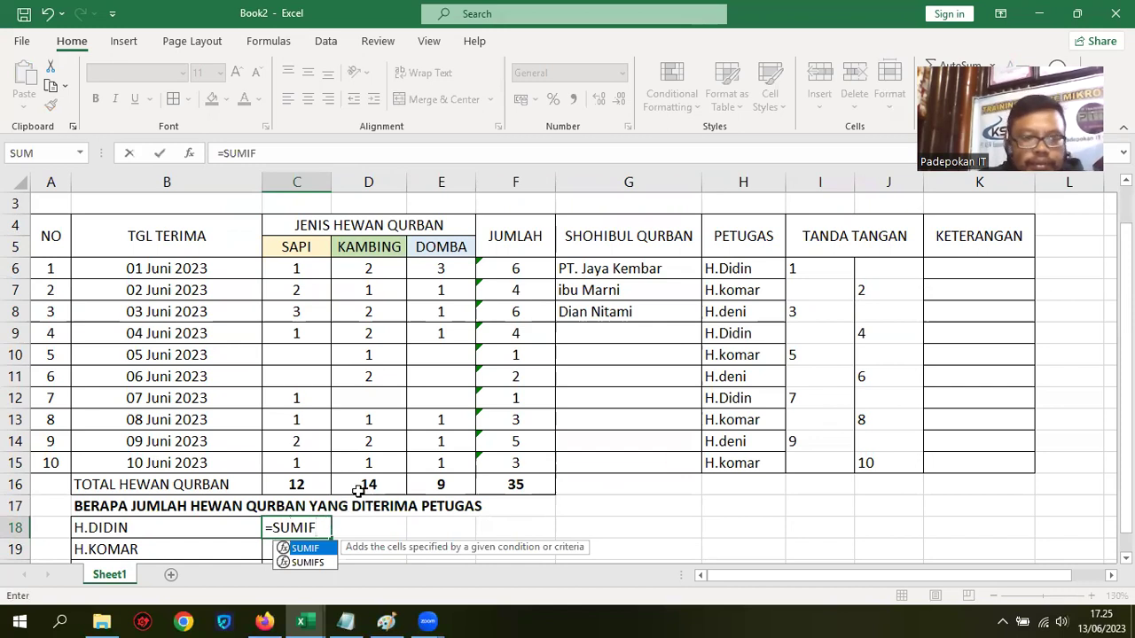
type("(")
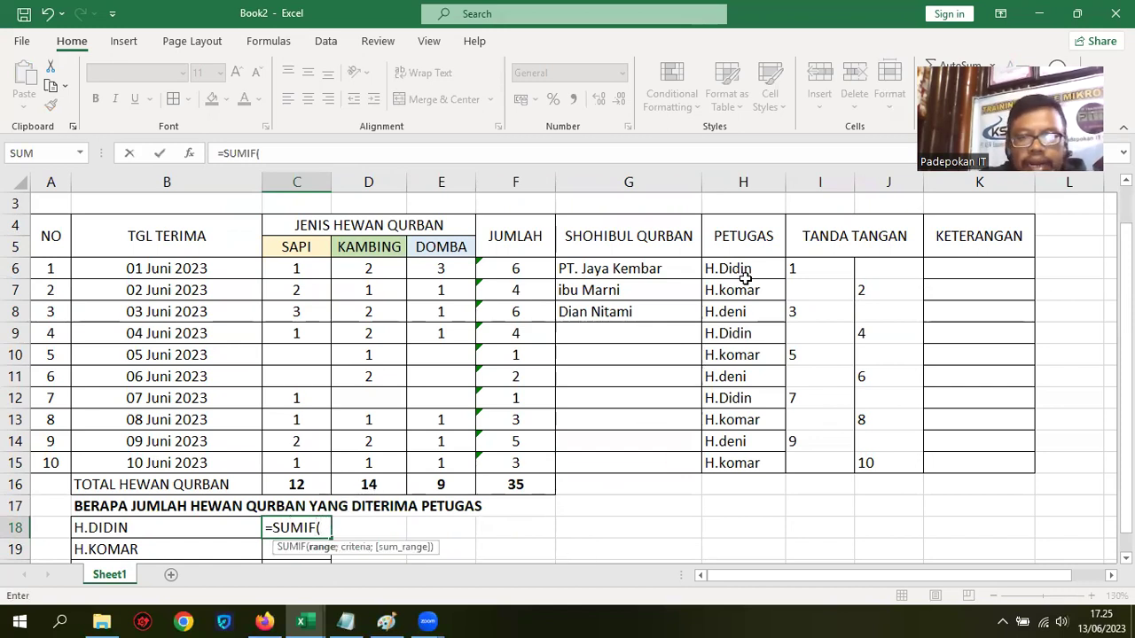
left_click_drag(742, 268, 740, 462)
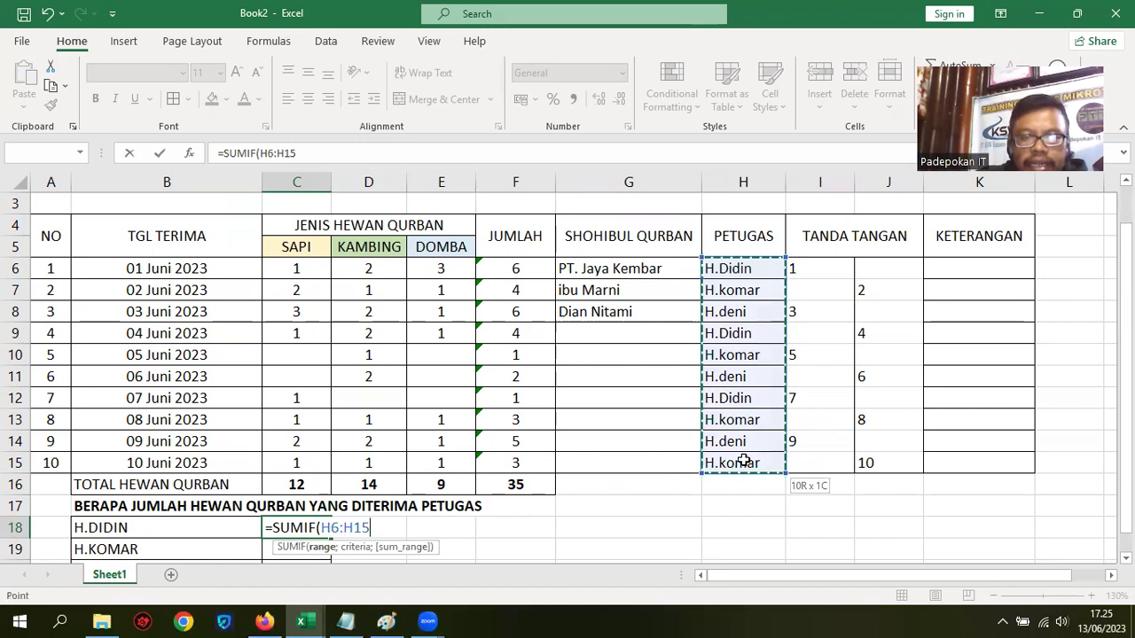
type(";")
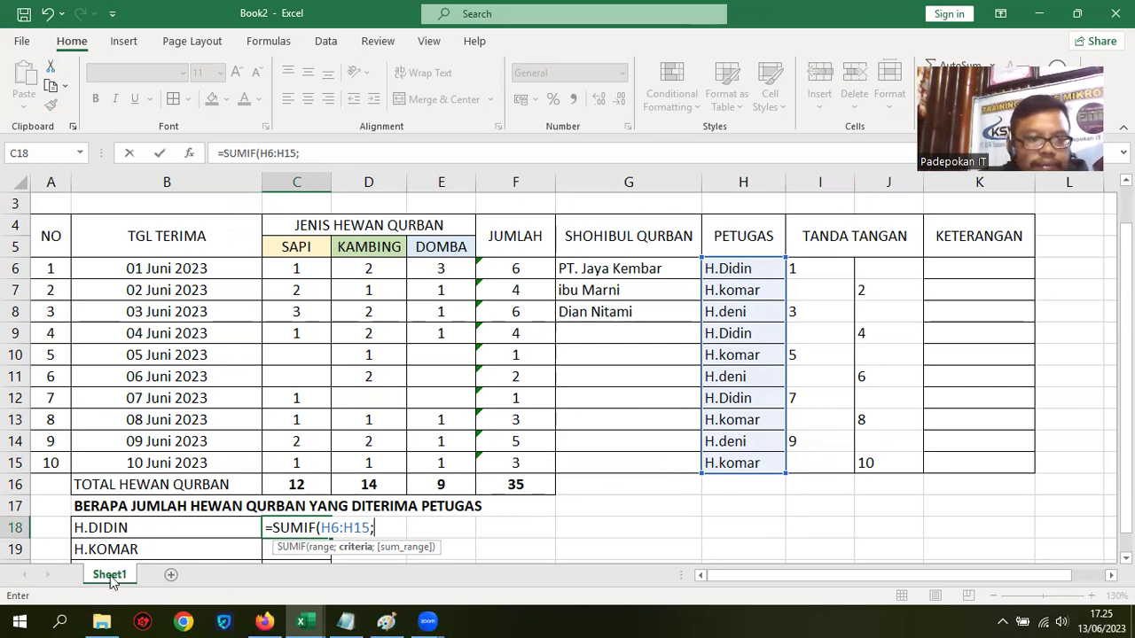
left_click(111, 529)
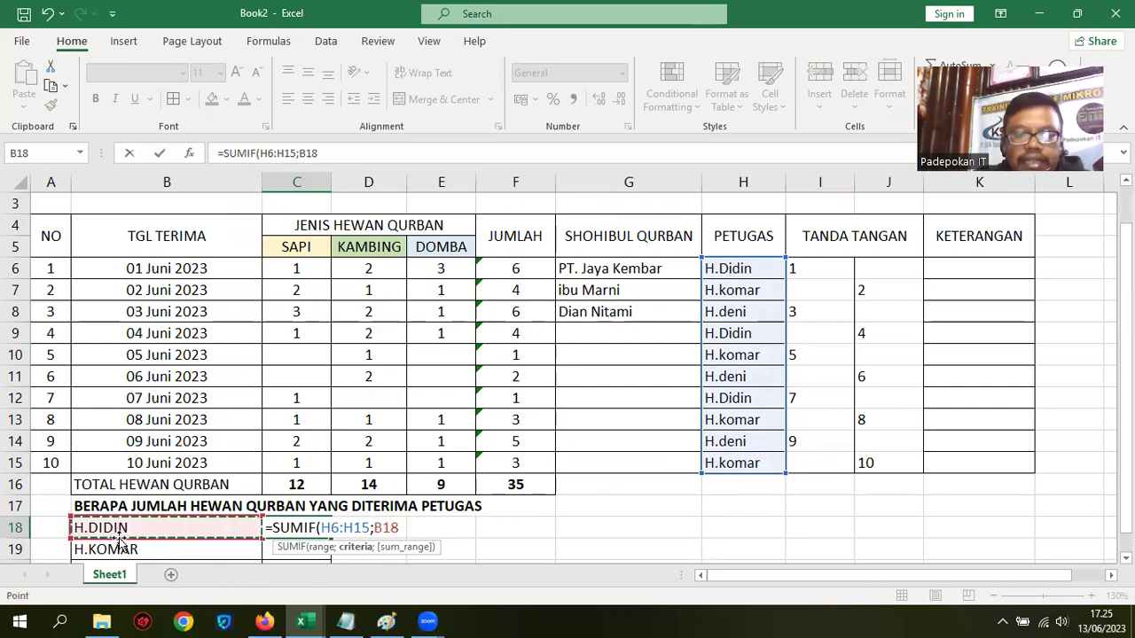
type(";")
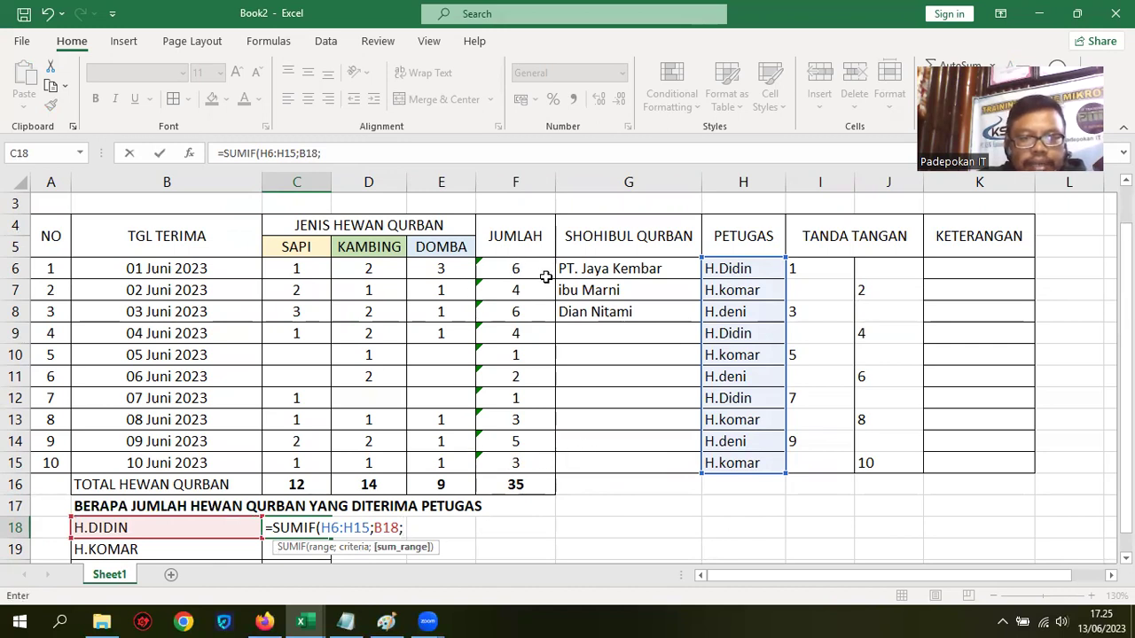
mouse_move(516, 269)
left_mouse_down()
mouse_move(521, 476)
mouse_move(536, 468)
left_mouse_up()
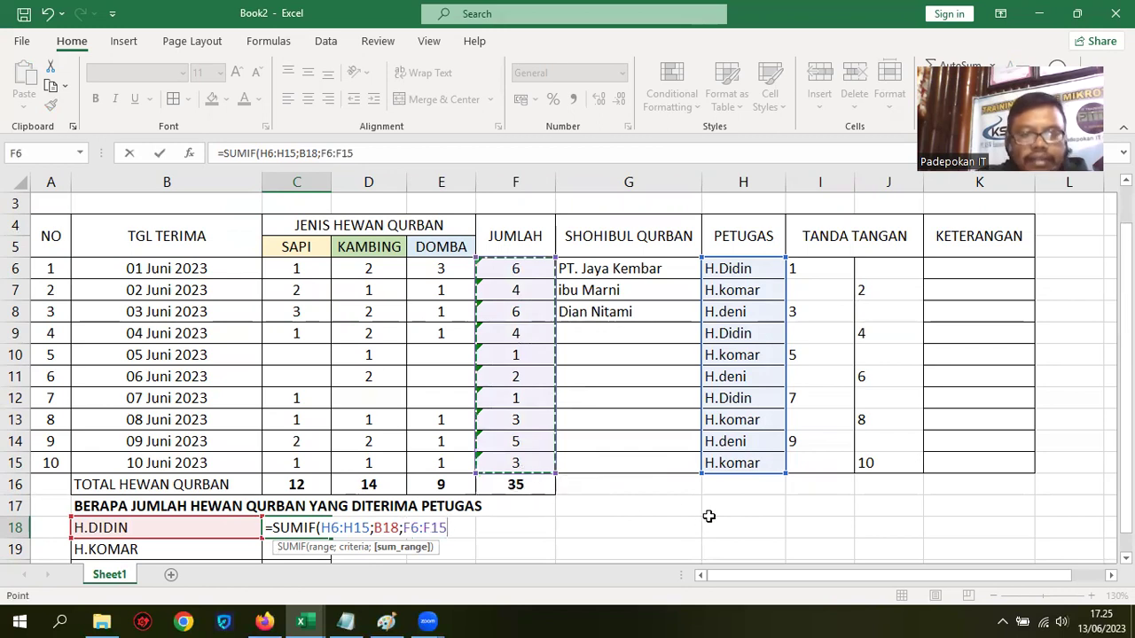
key("Return")
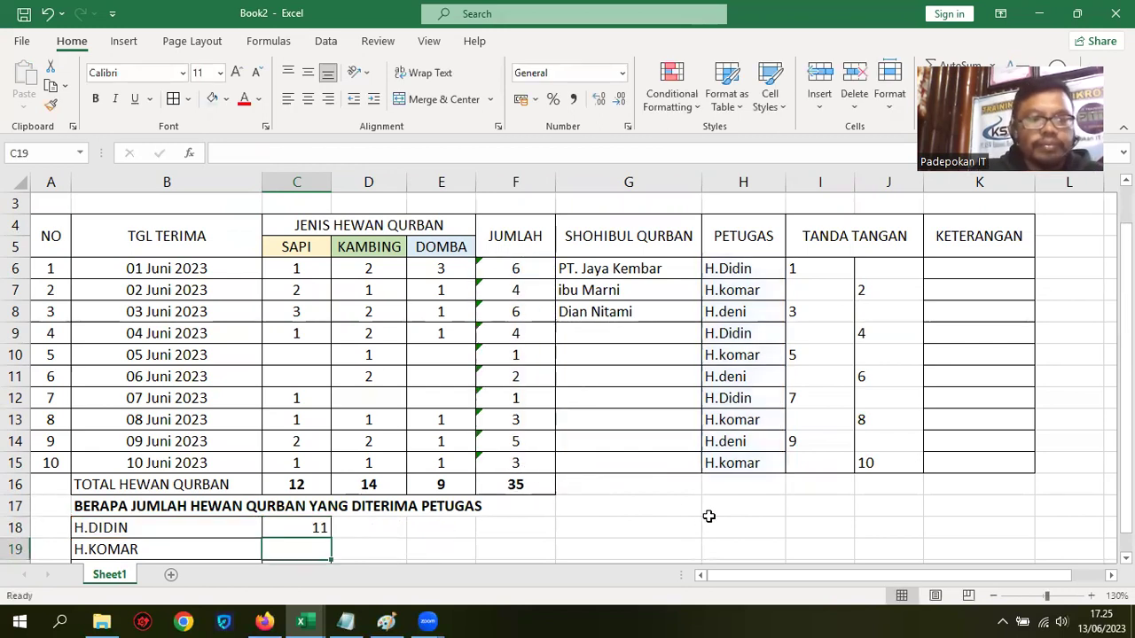
Centre C18, then enter =SUMIF(H6:H15;B19;F6:F15) in C19 and centre its result of 11
key("Up")
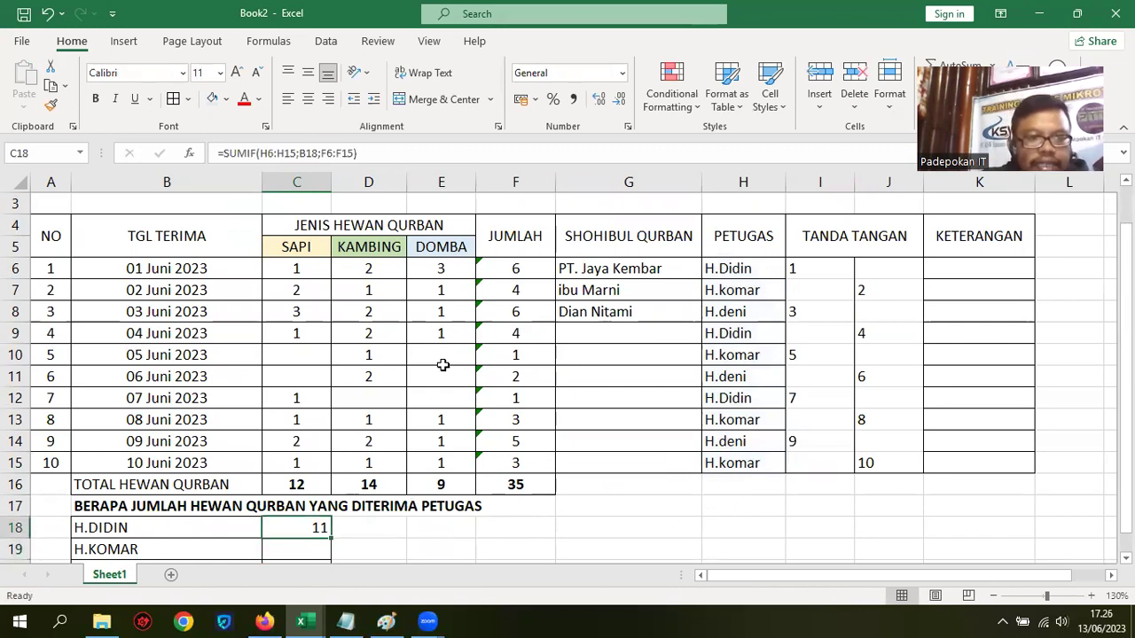
left_click(308, 99)
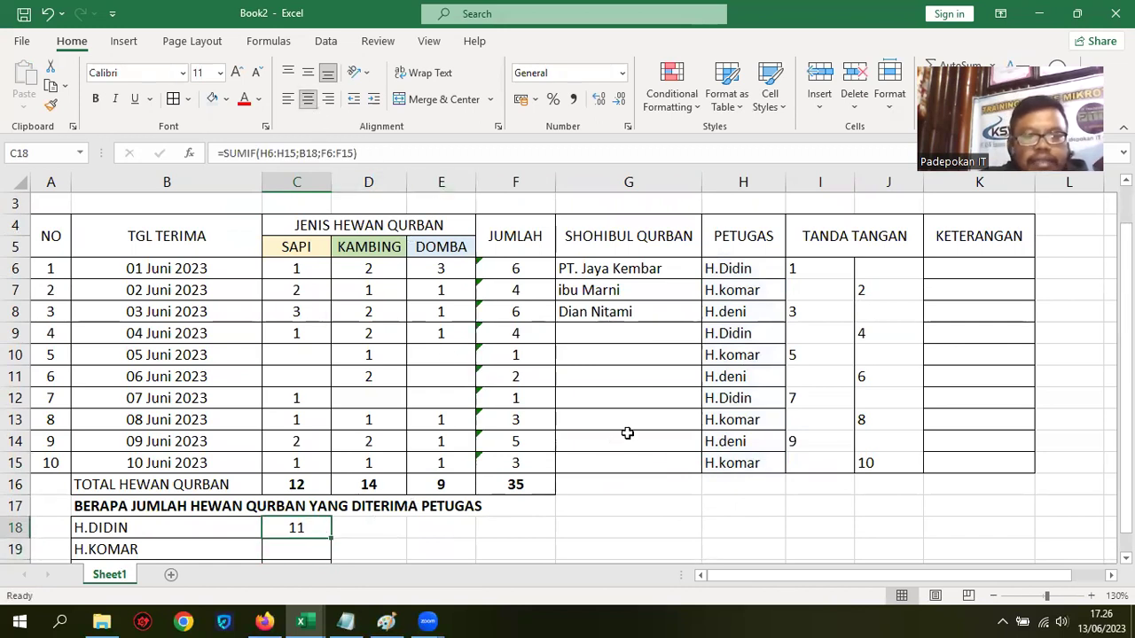
scroll(631, 426, "down", 1)
left_click(297, 486)
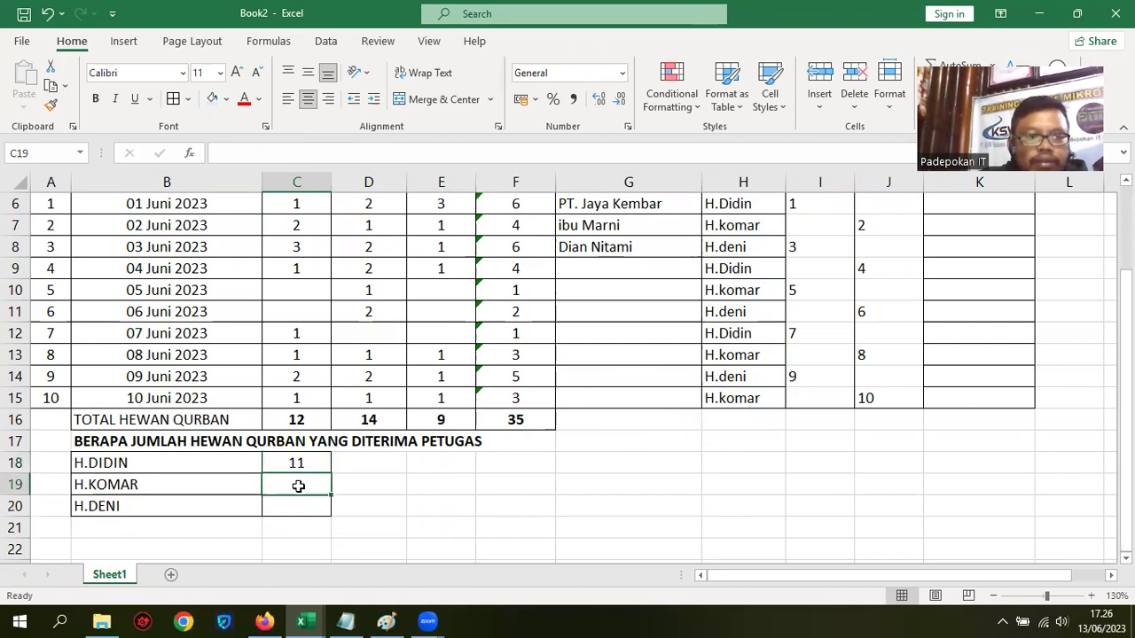
type("=SUMIF")
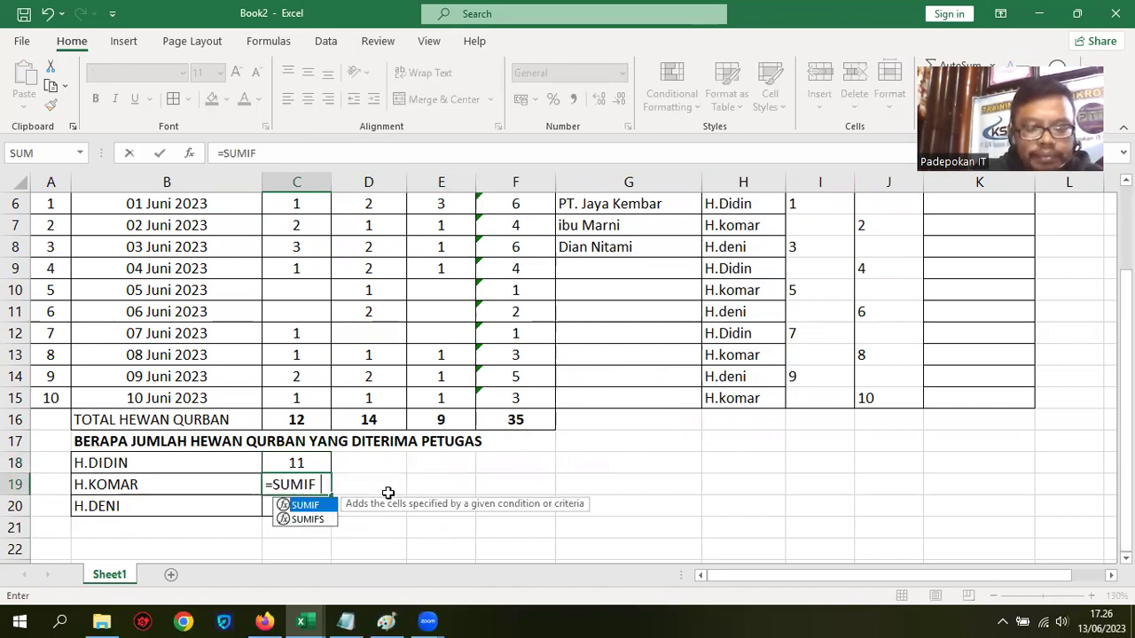
type("(")
scroll(780, 454, "up", 1)
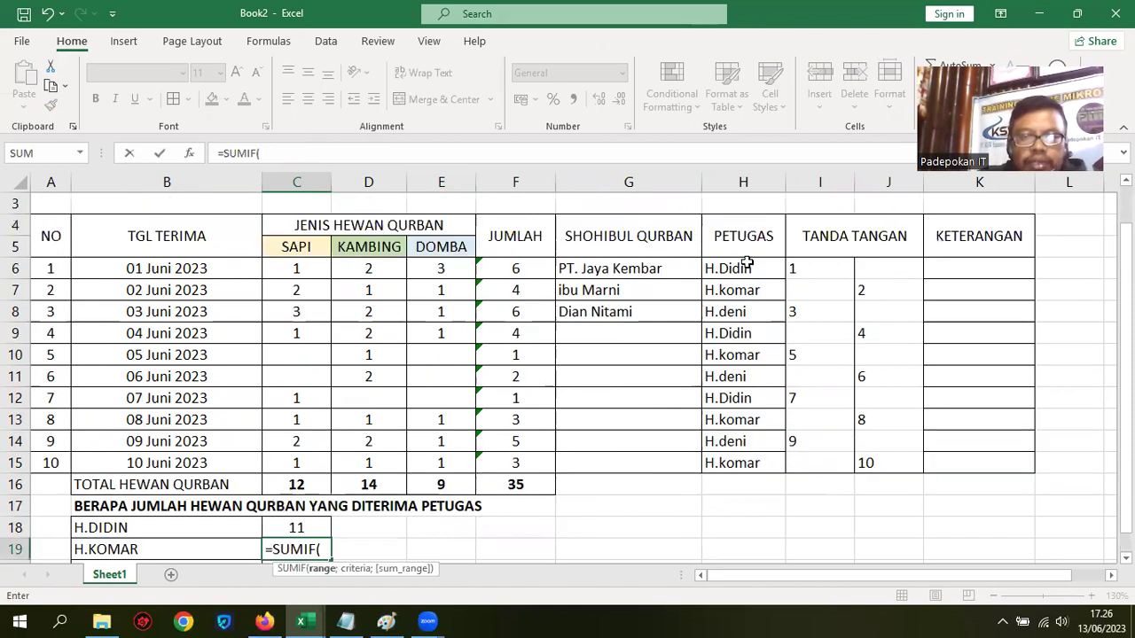
left_click_drag(747, 263, 750, 461)
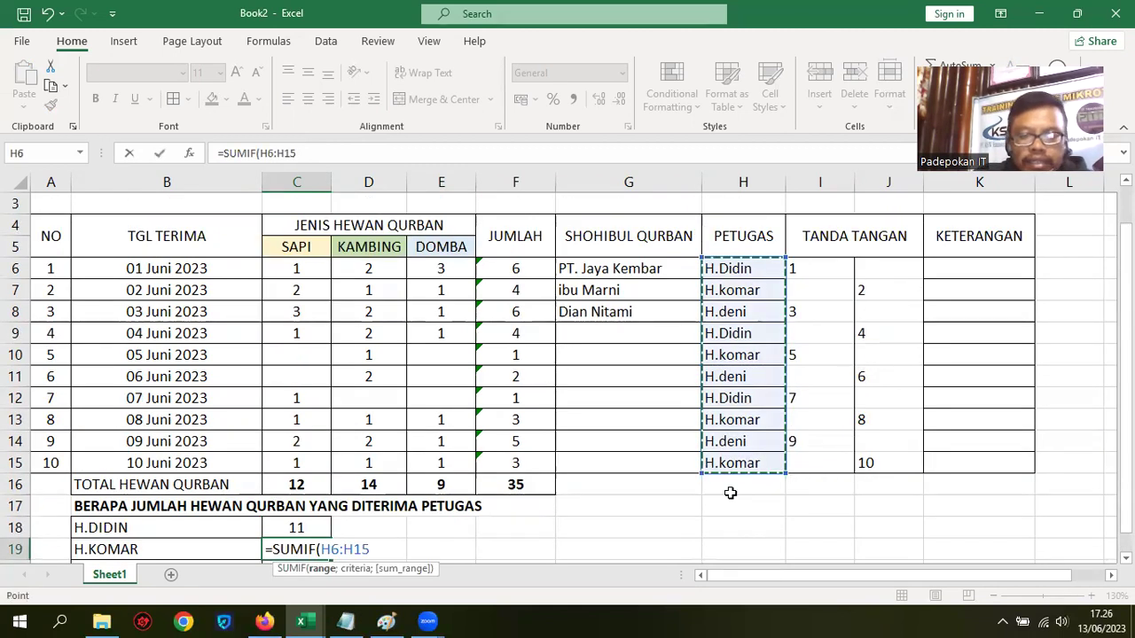
scroll(729, 493, "down", 1)
type(";")
left_click(124, 485)
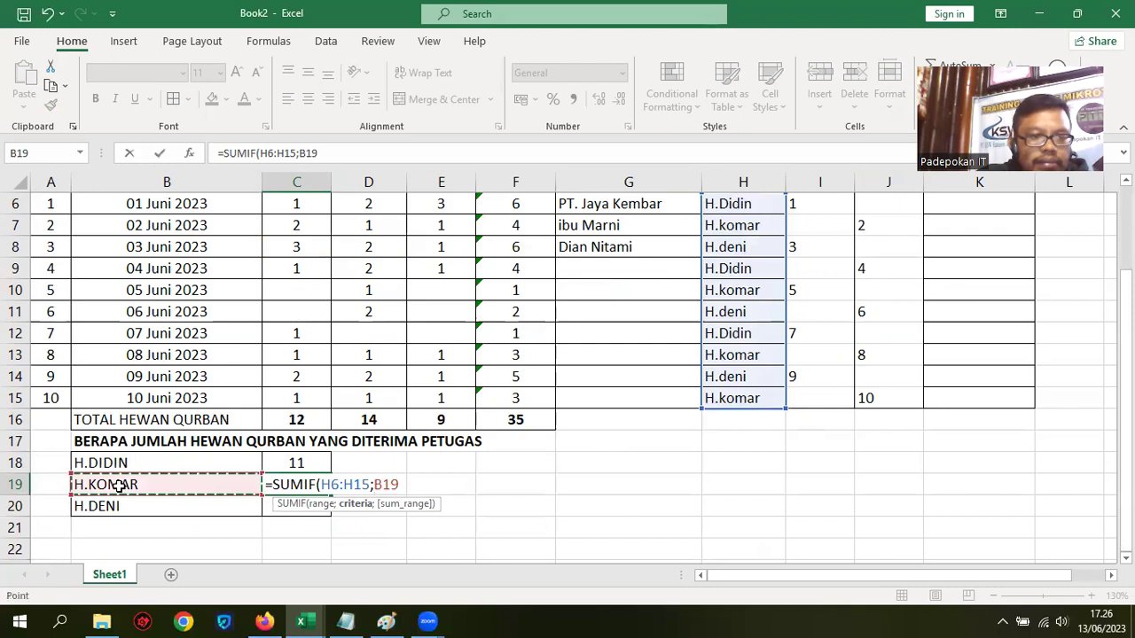
type(";")
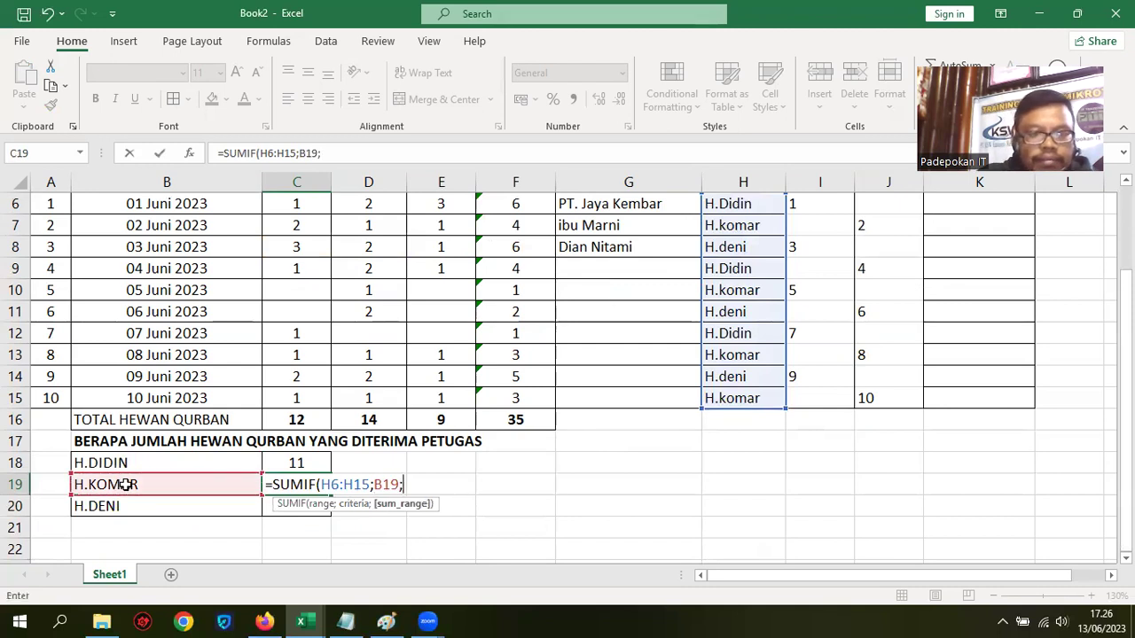
scroll(493, 276, "up", 1)
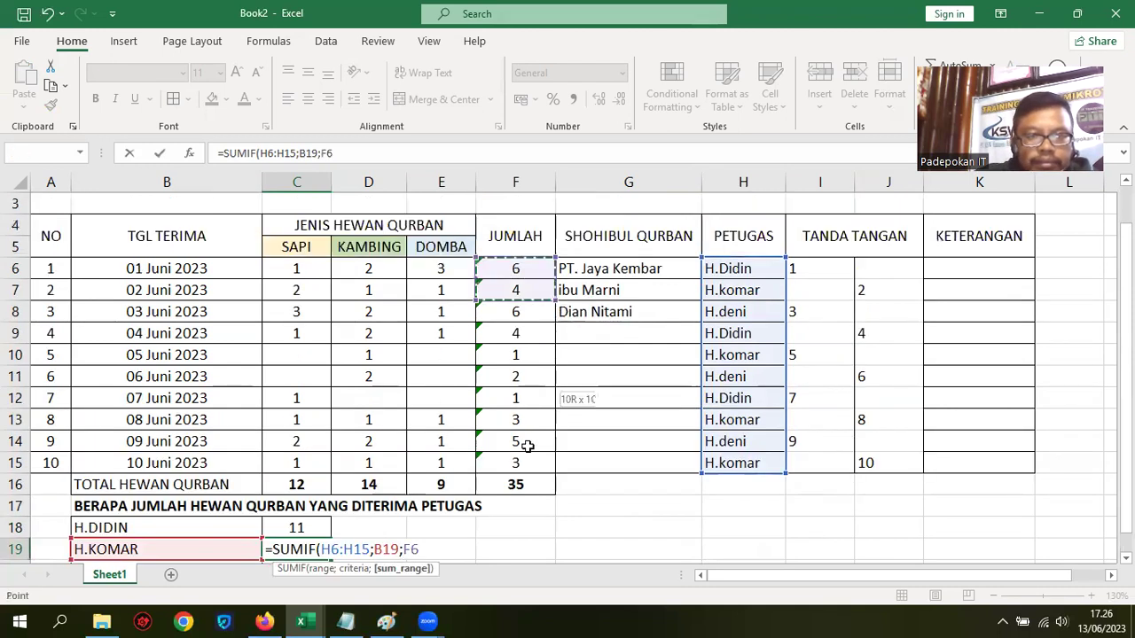
left_click_drag(516, 266, 532, 457)
key("Return")
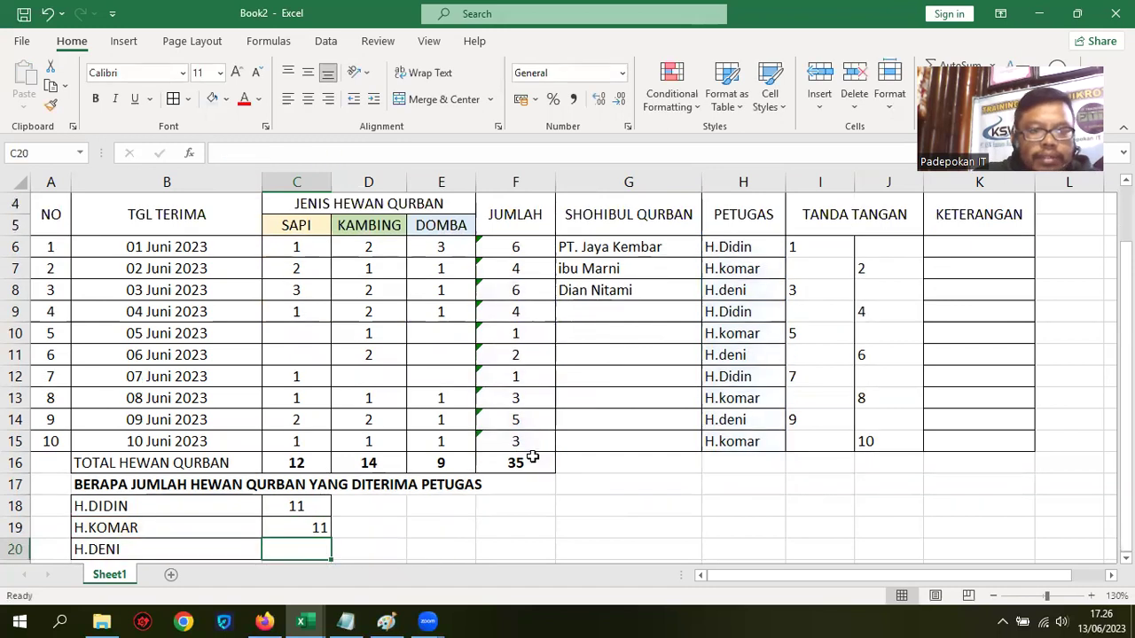
left_click(308, 524)
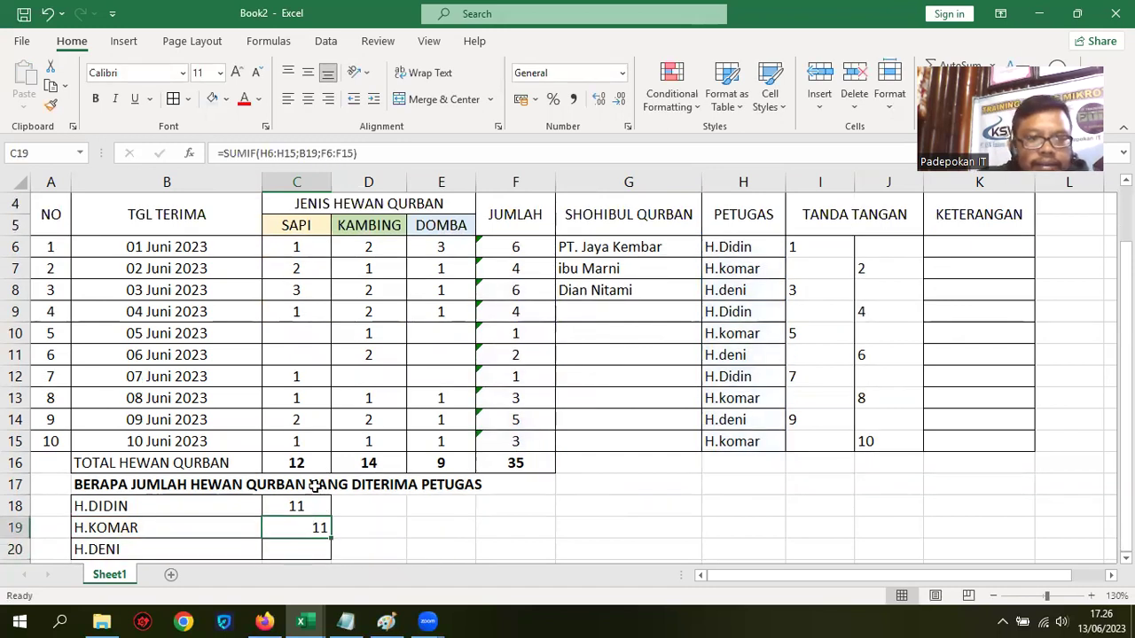
left_click(307, 98)
Enter =SUMIF(H6:H15;B20;F6:F15) in C20, giving H.DENI's total of 13
key("Return")
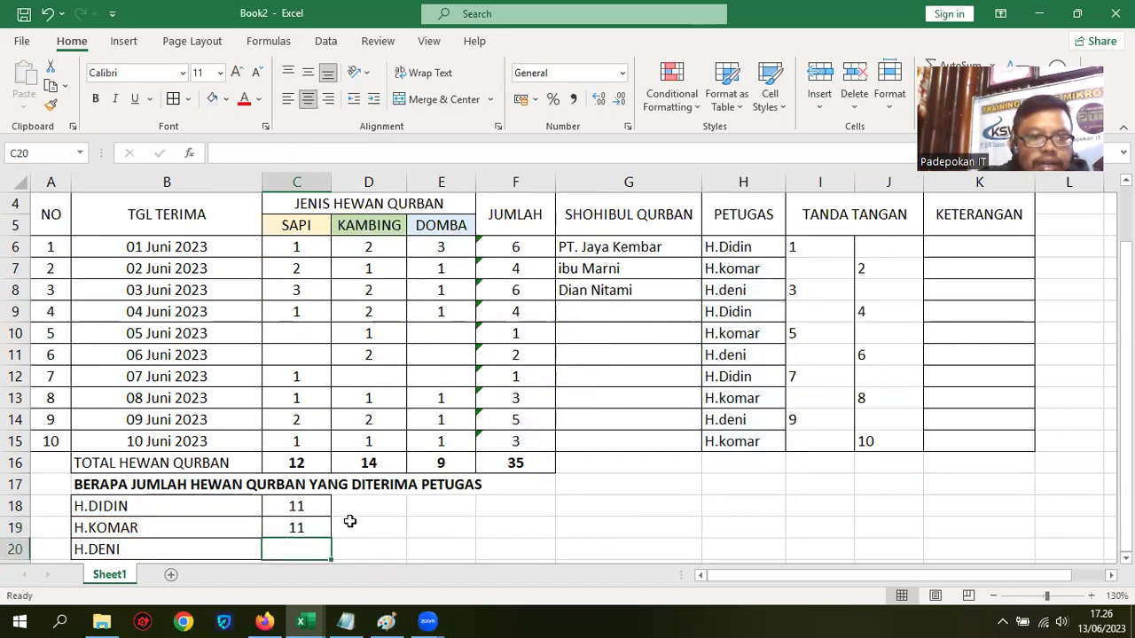
type("=S")
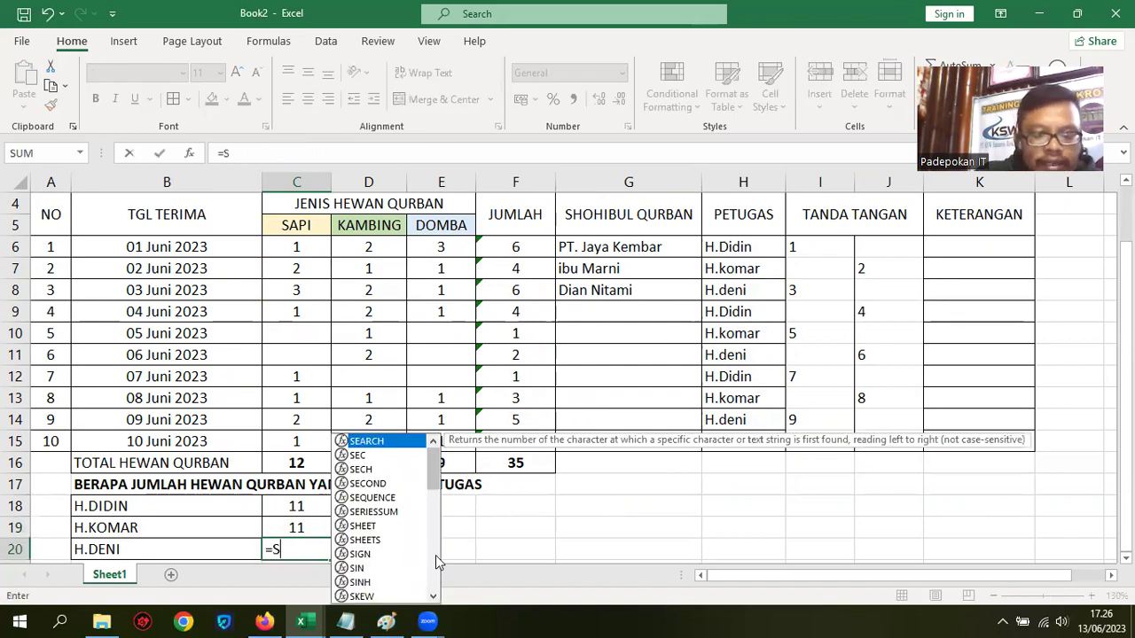
type("UM")
key("Down")
key("Tab")
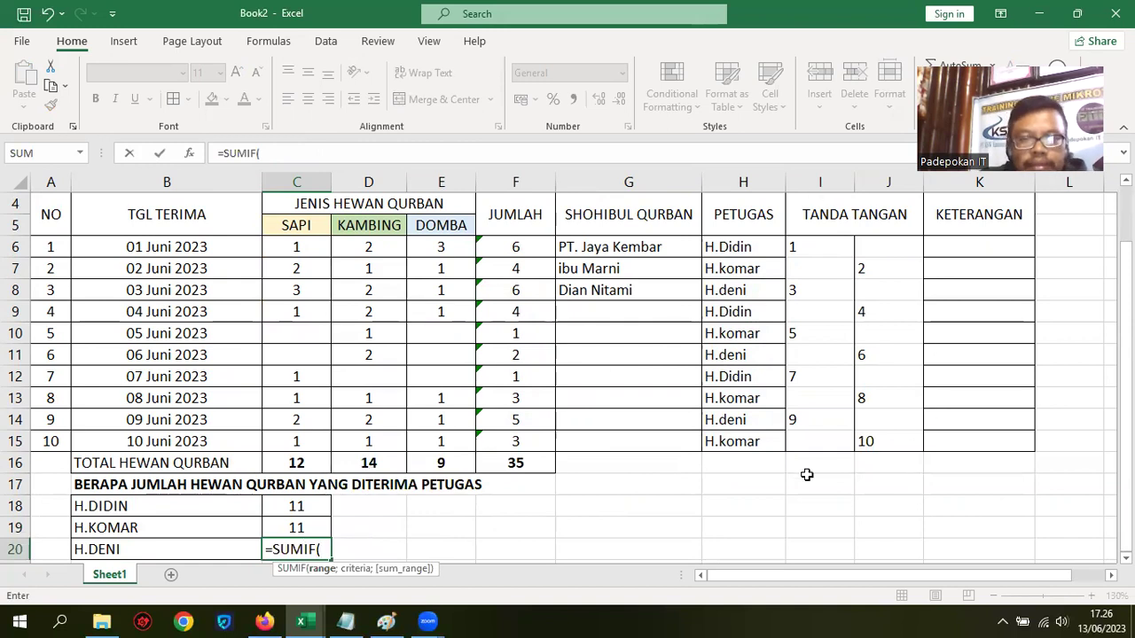
left_click_drag(736, 246, 736, 442)
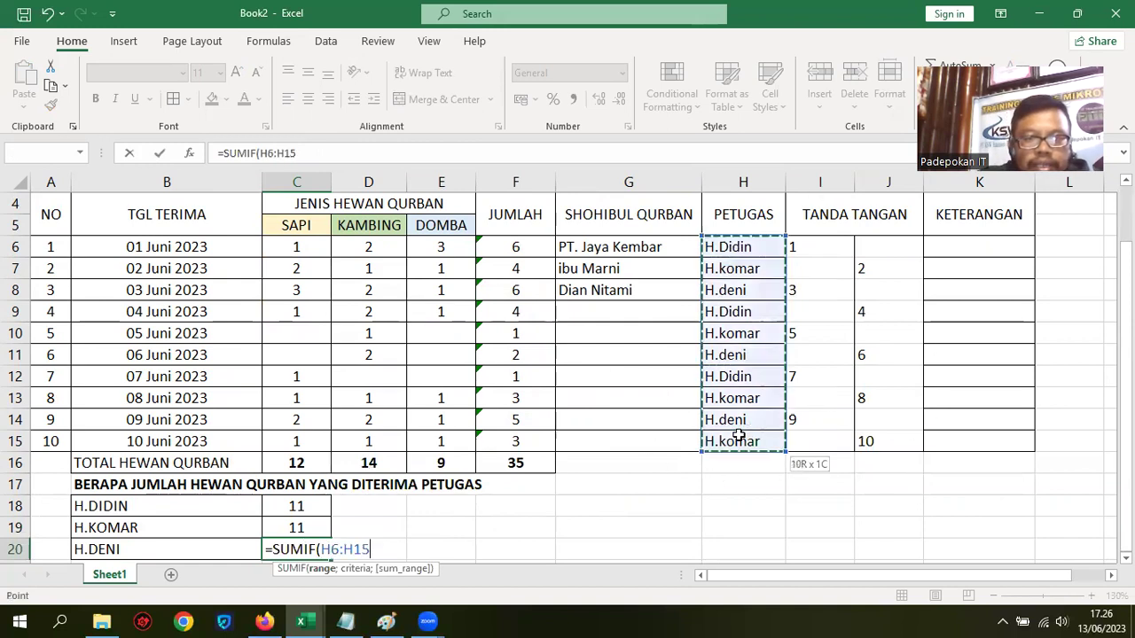
scroll(623, 493, "down", 1)
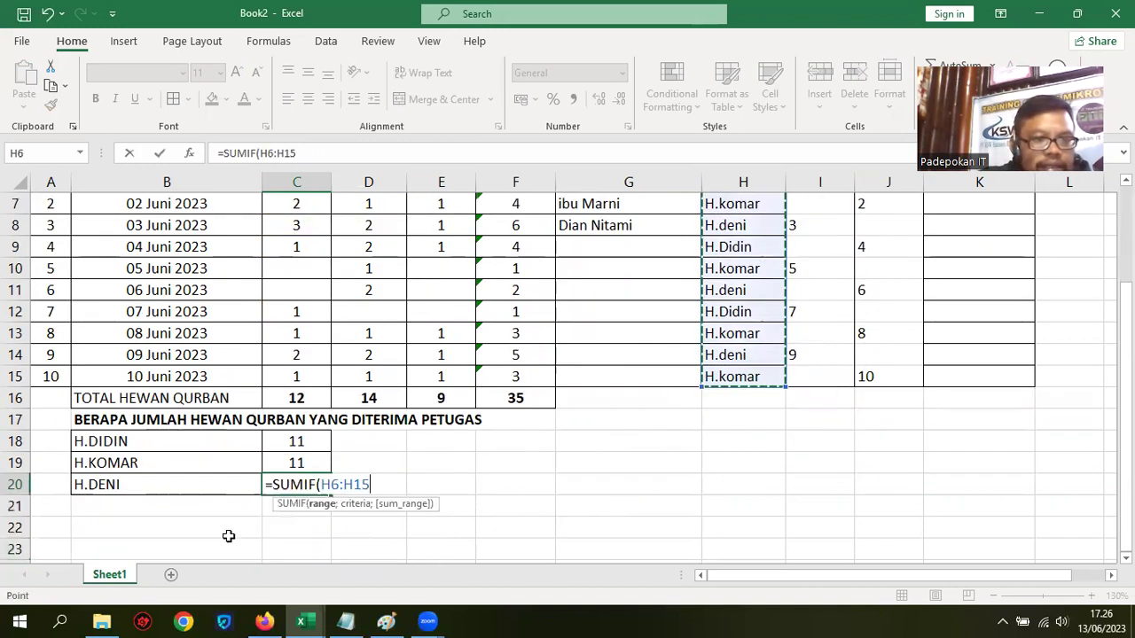
type(";")
left_click(168, 484)
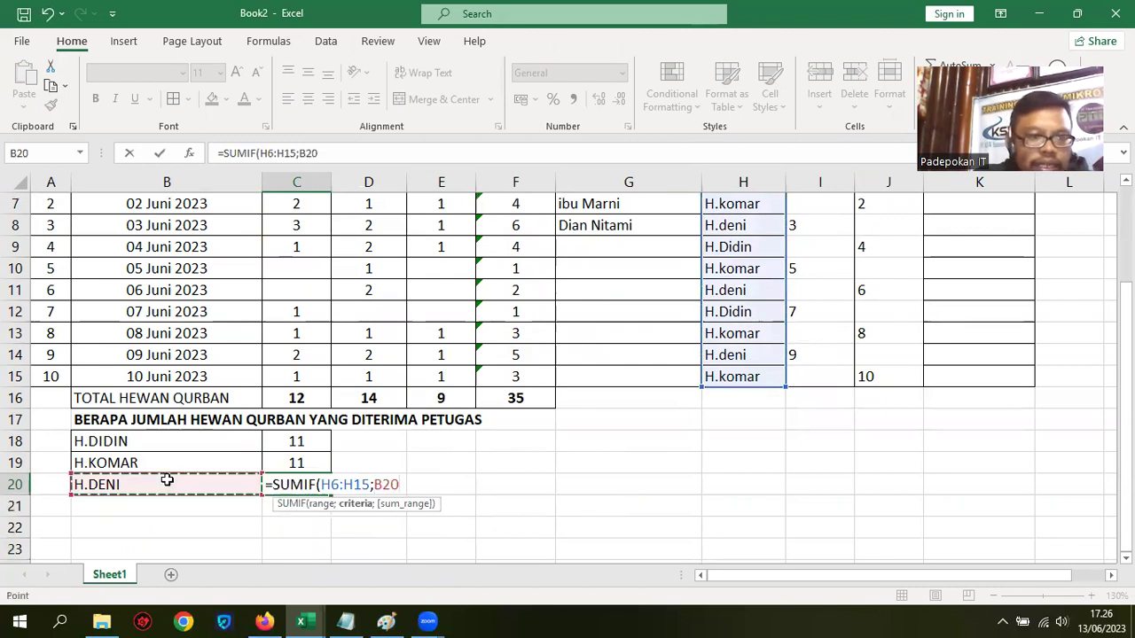
type(";")
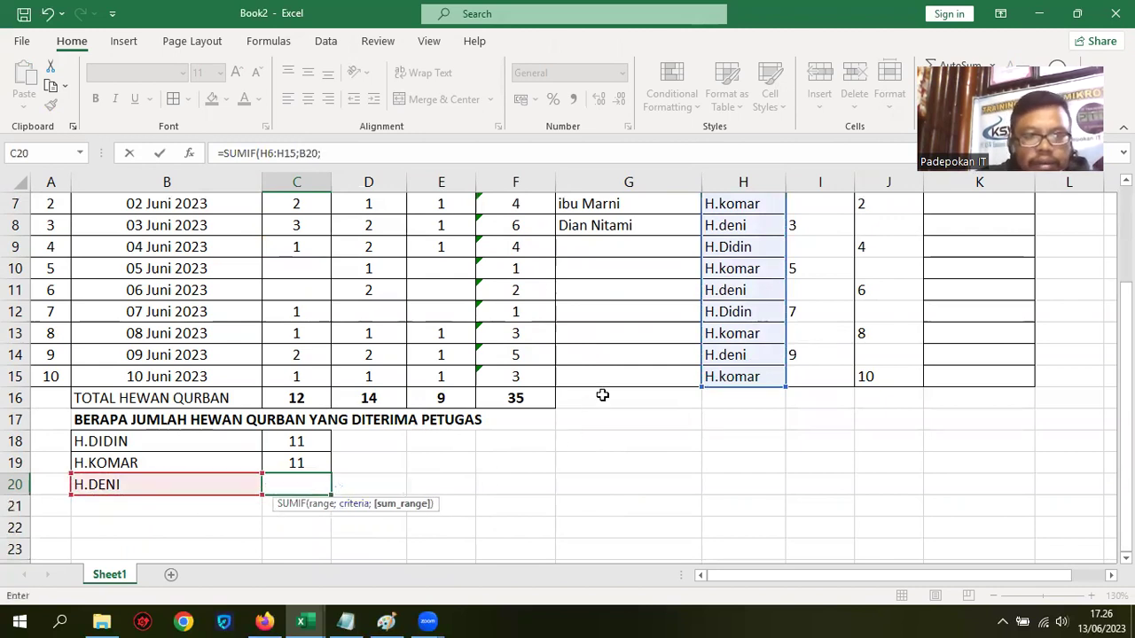
scroll(600, 392, "up", 2)
left_click(530, 311)
left_click_drag(519, 448, 535, 507)
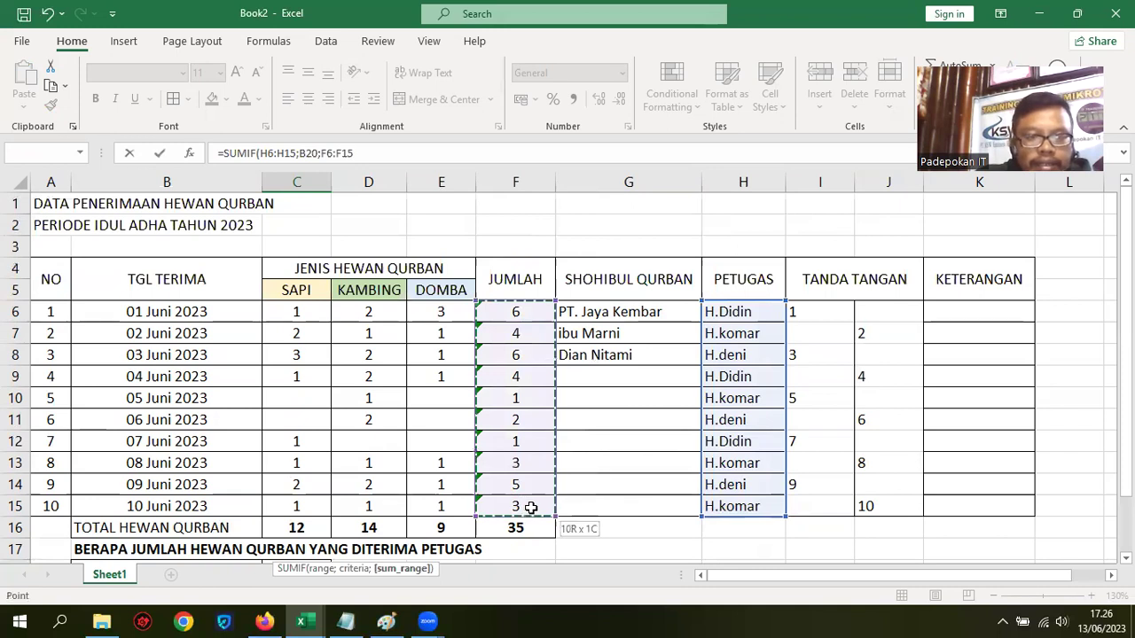
key("Return")
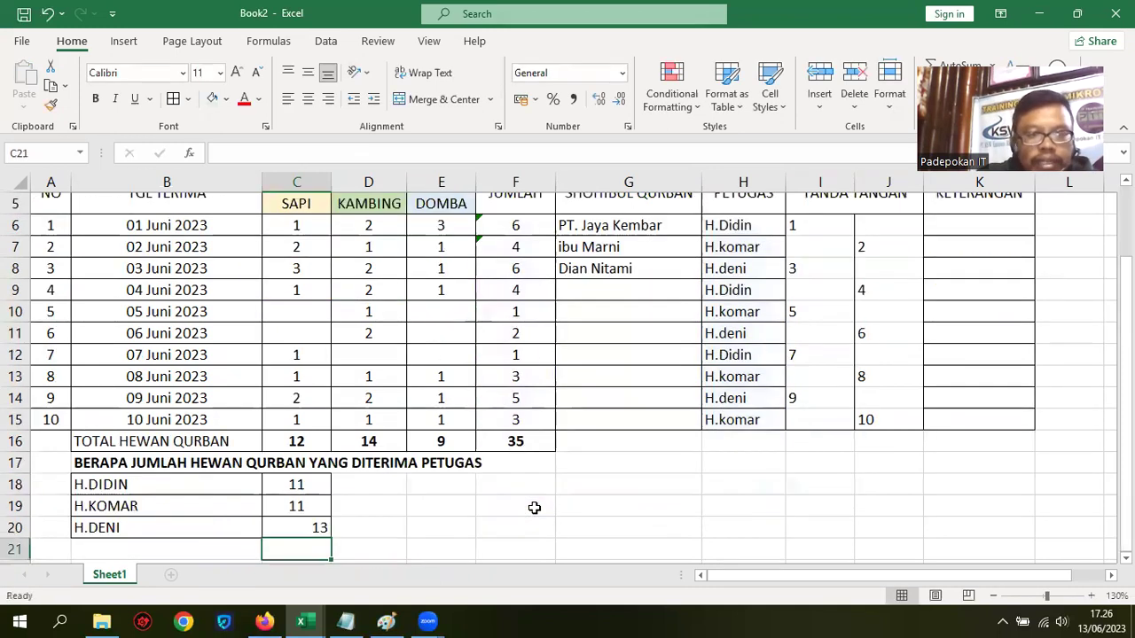
key("Up")
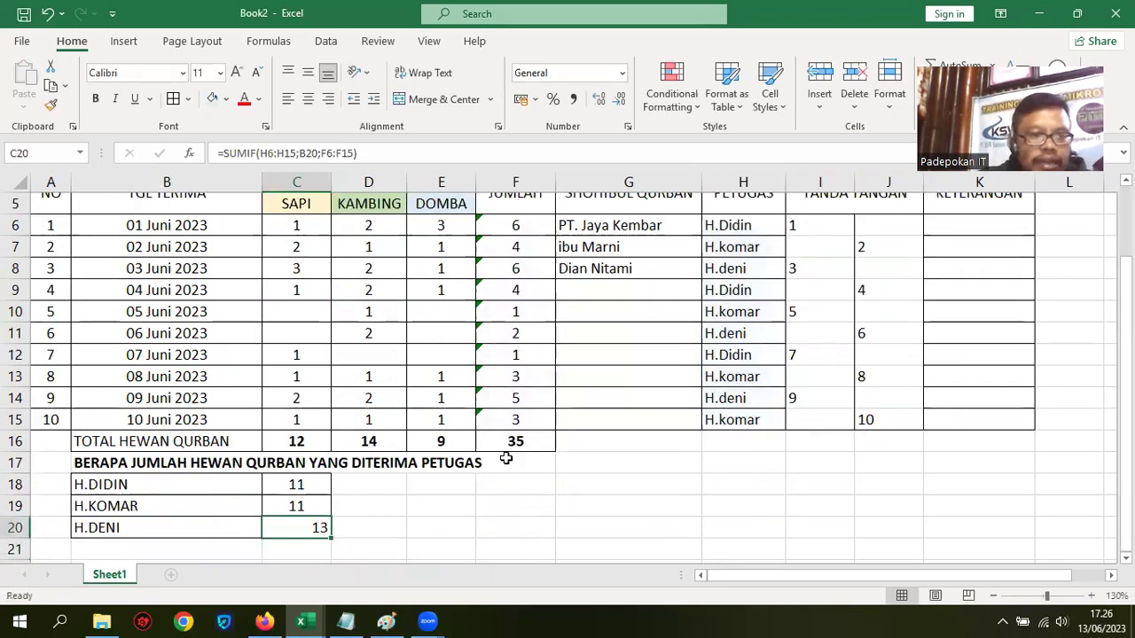
left_click(305, 99)
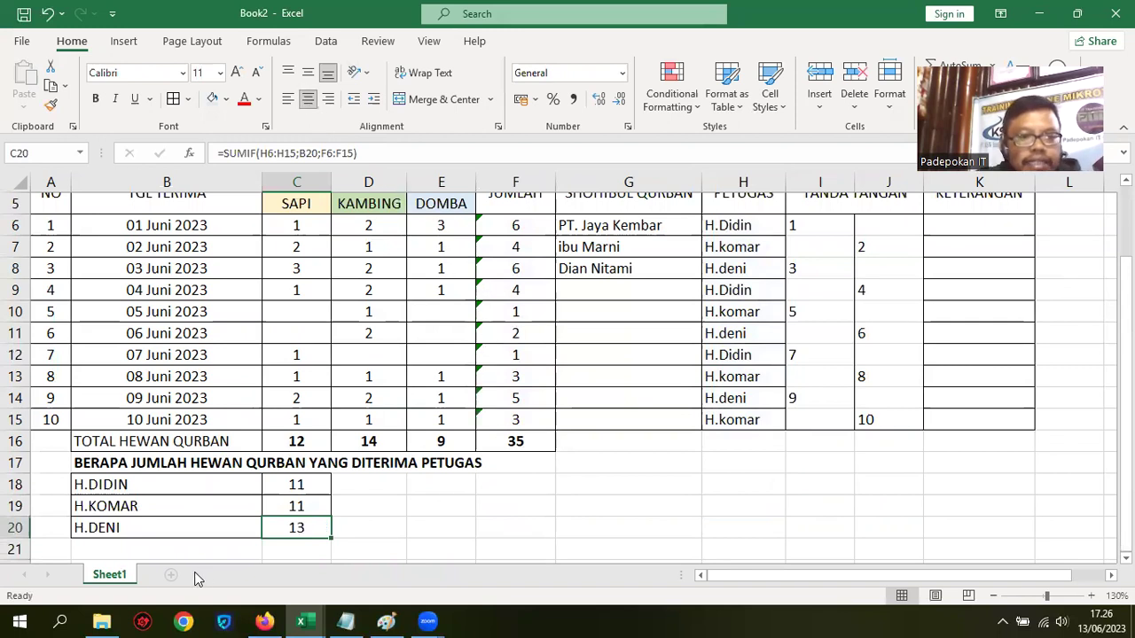
left_click(301, 484)
key("Down")
key("Down")
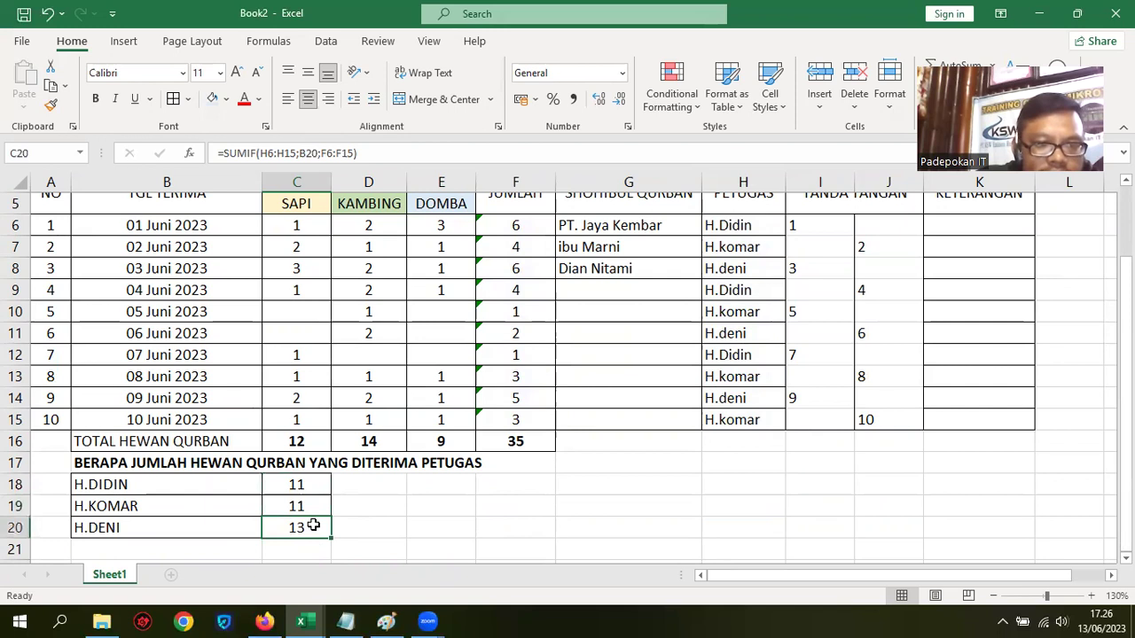
key("Down")
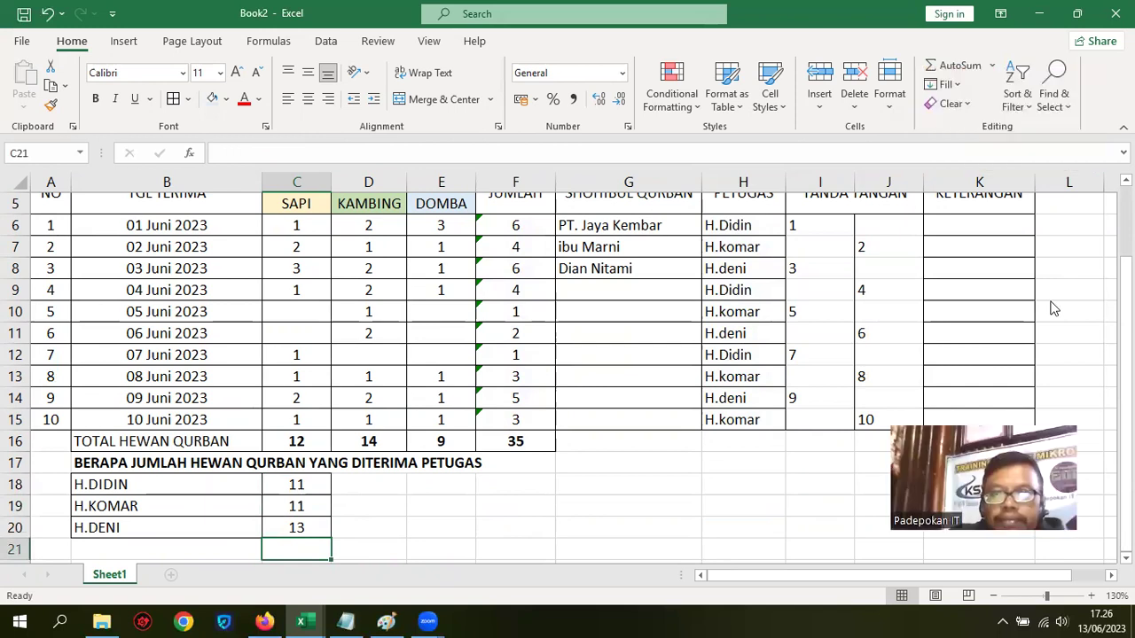
AutoSum the officer totals into C21 with =SUM(C18:C20), giving 35
left_click(990, 71)
left_click(995, 84)
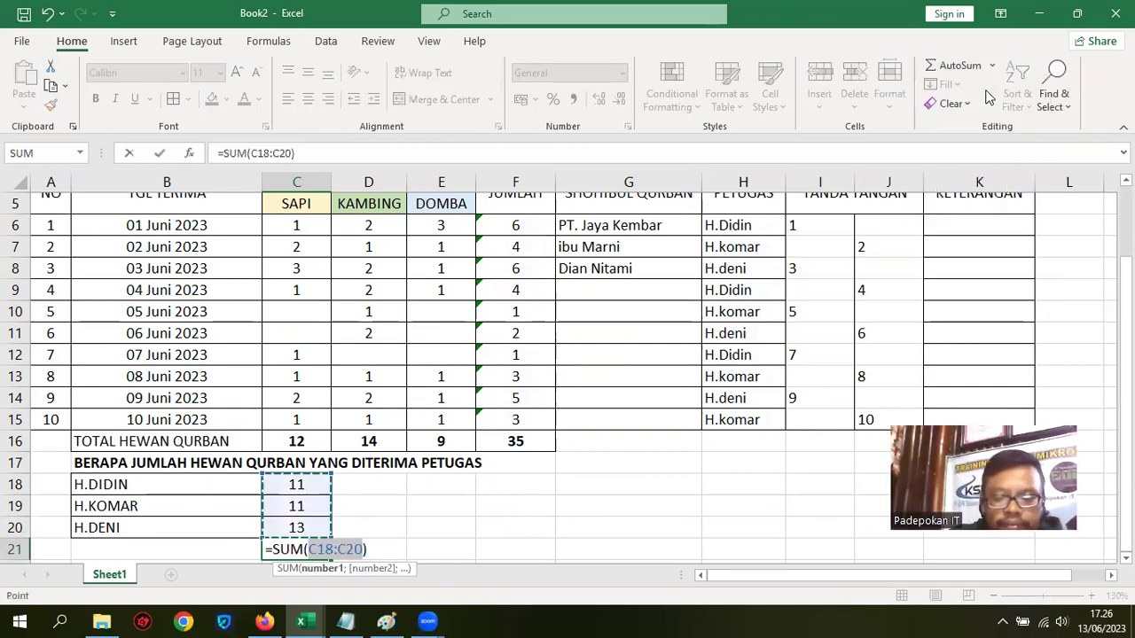
key("Return")
key("Up")
key("Left")
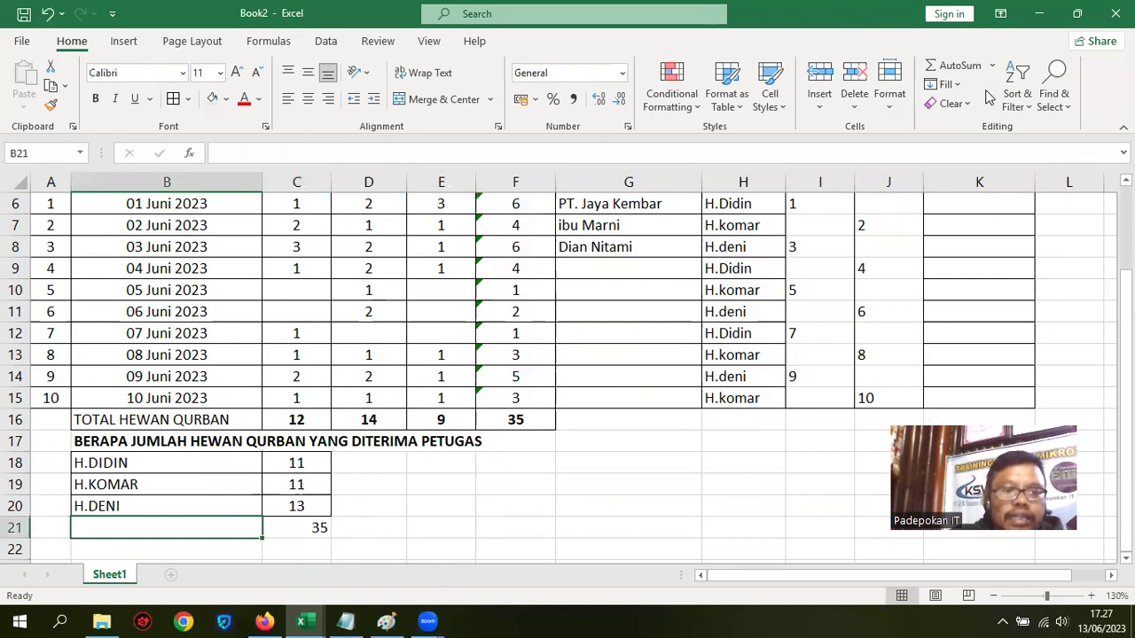
key("Right")
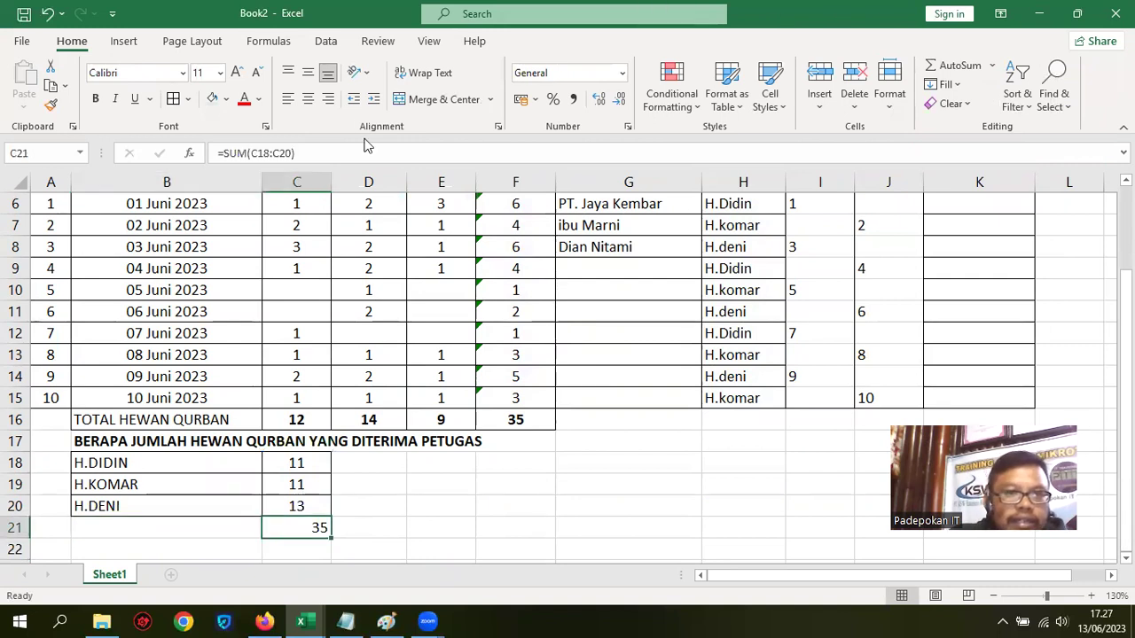
Label B21 'TOTAL HEWAN QURBAN' and make B21:C21 bold
left_click(204, 539)
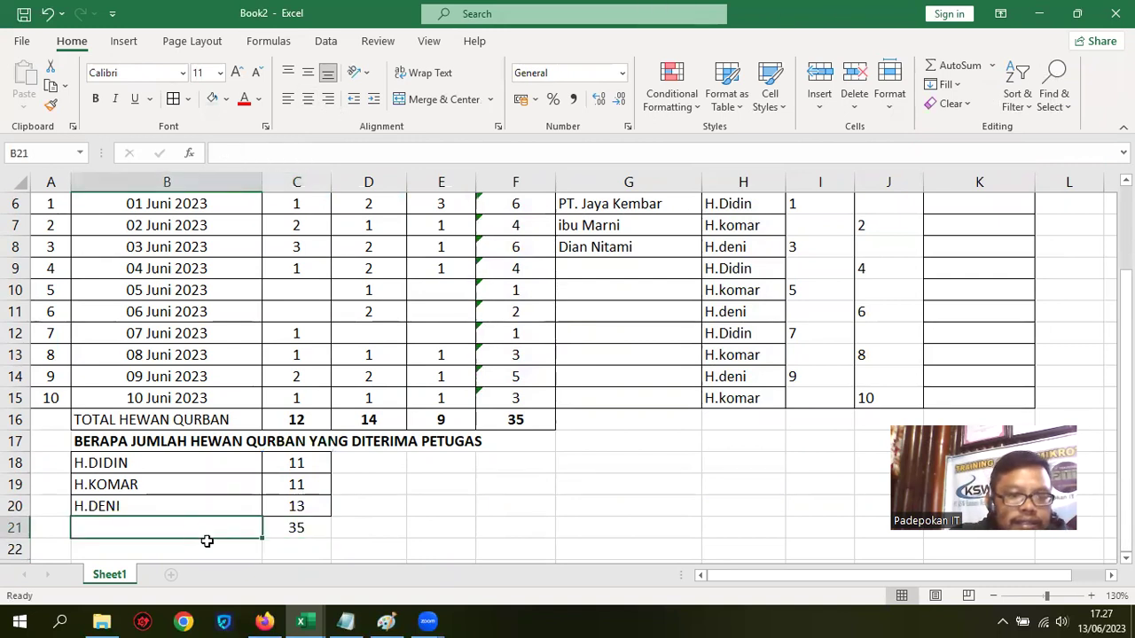
type("TOTAL HEWAN QURBAN")
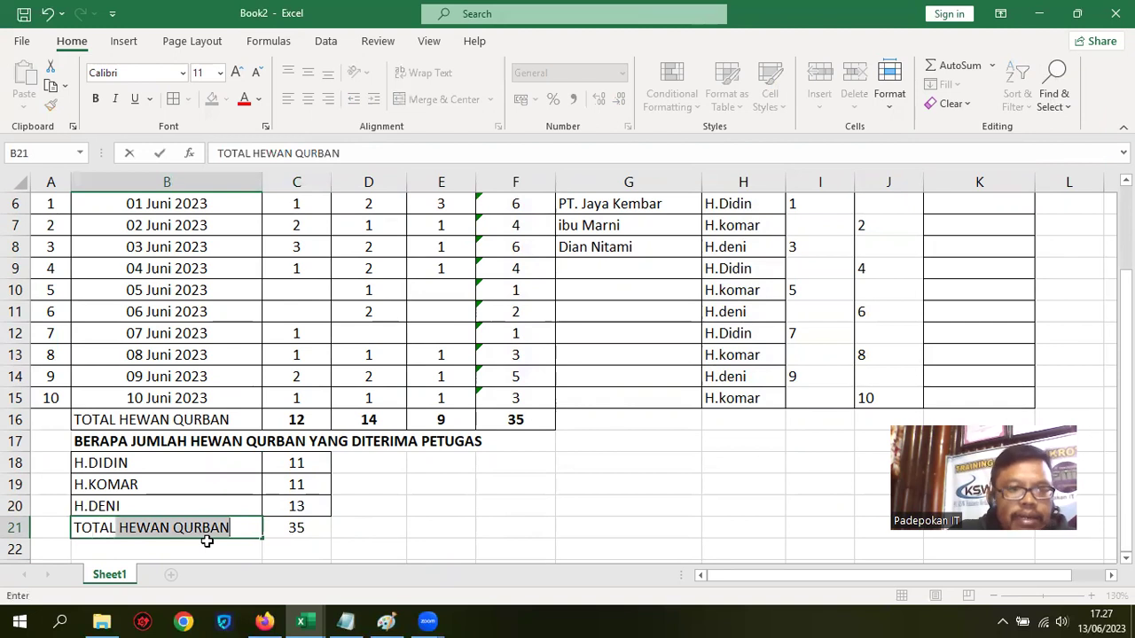
key("Right")
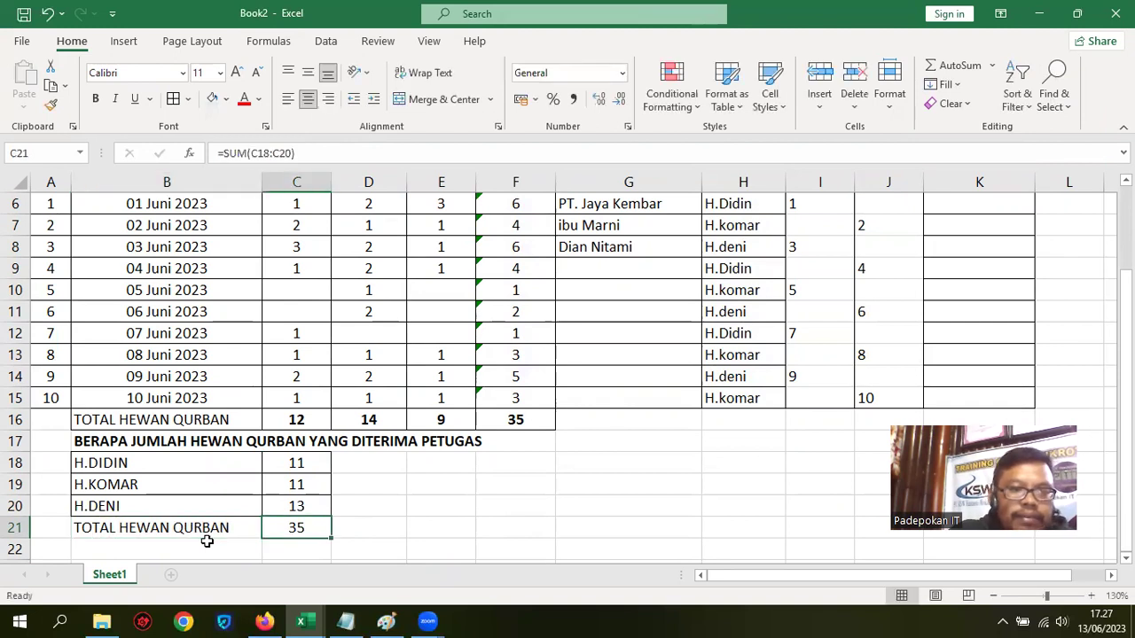
left_click(207, 538)
key("shift+Right")
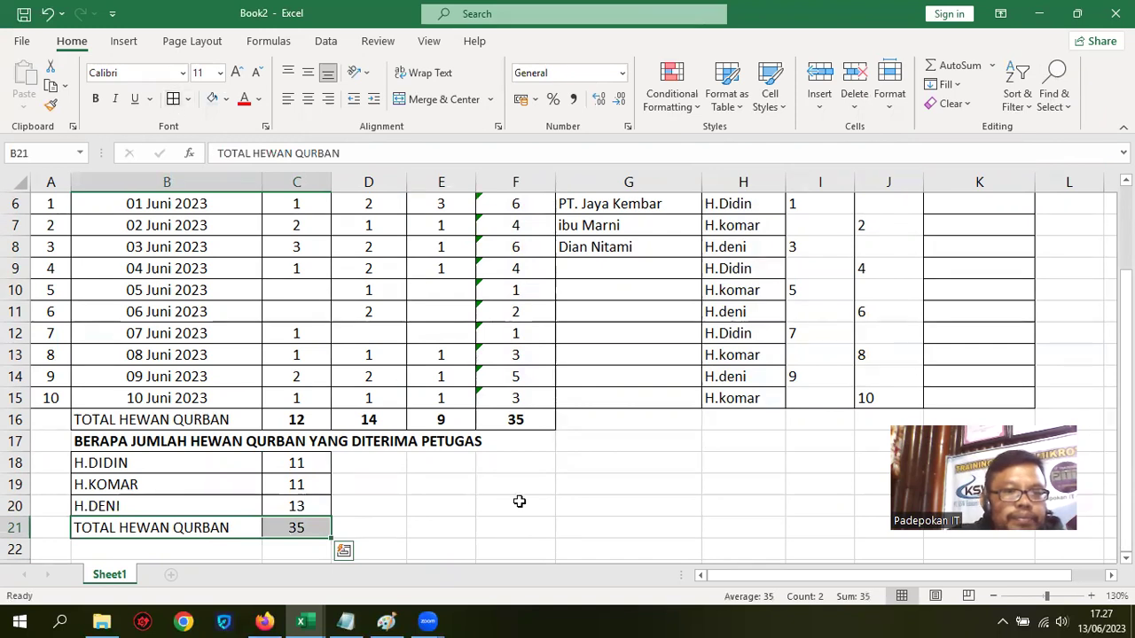
left_click(95, 99)
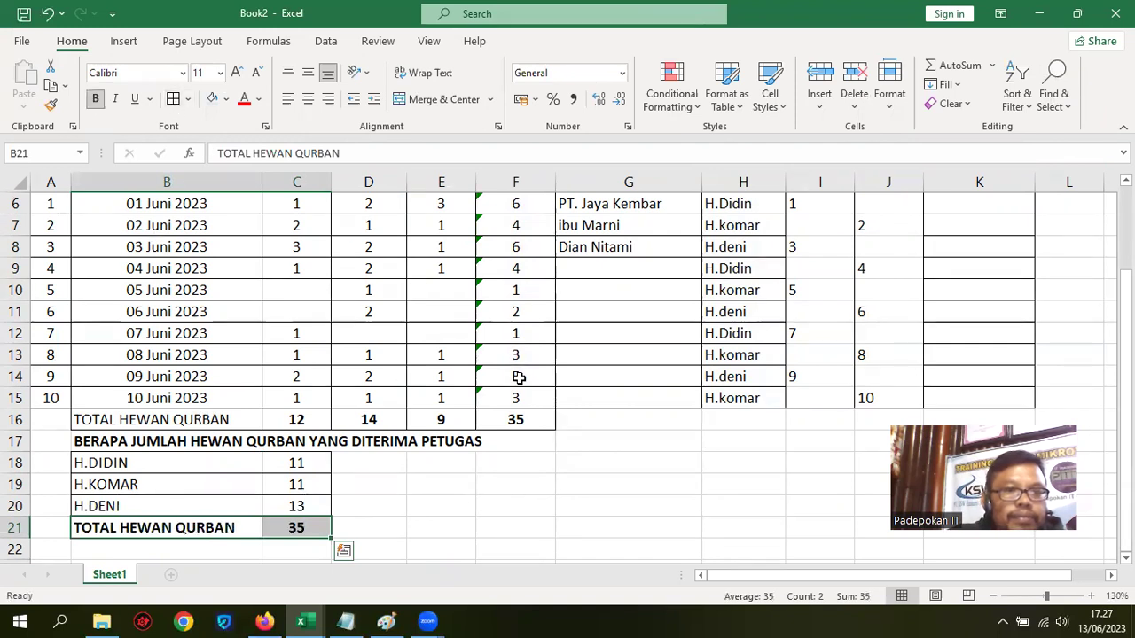
left_click(634, 462)
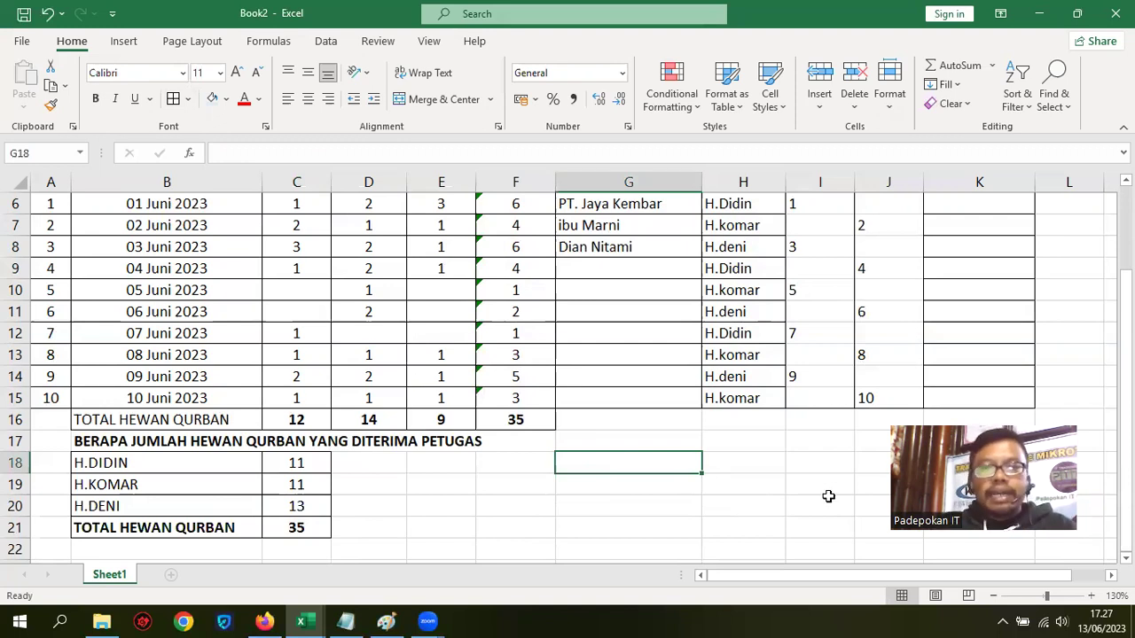
scroll(765, 458, "up", 2)
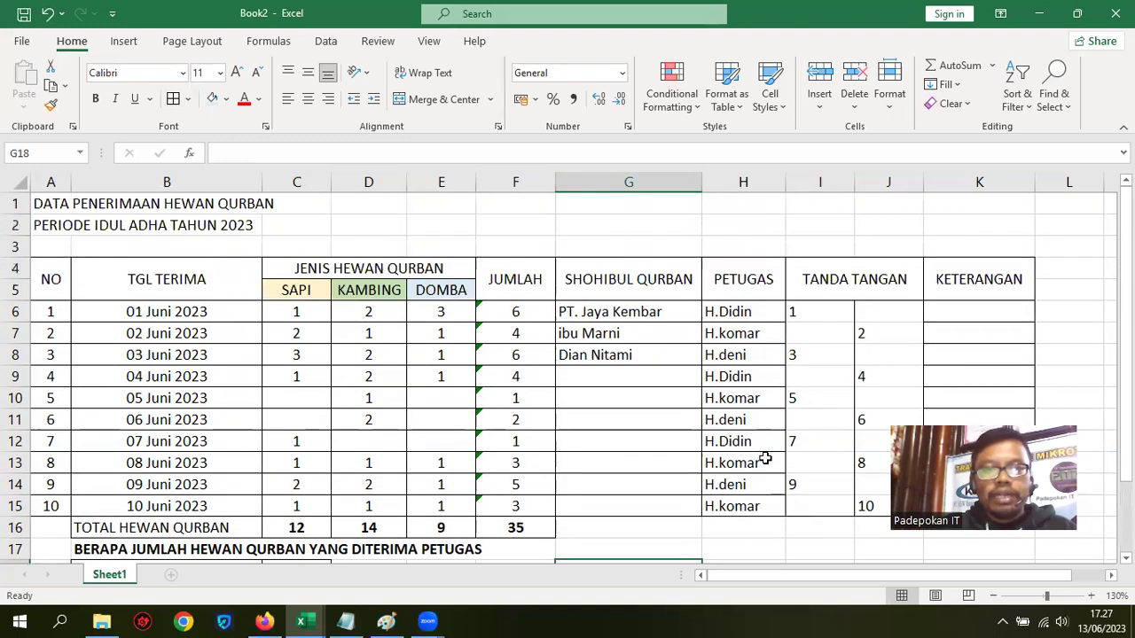
left_click(795, 398)
type("5")
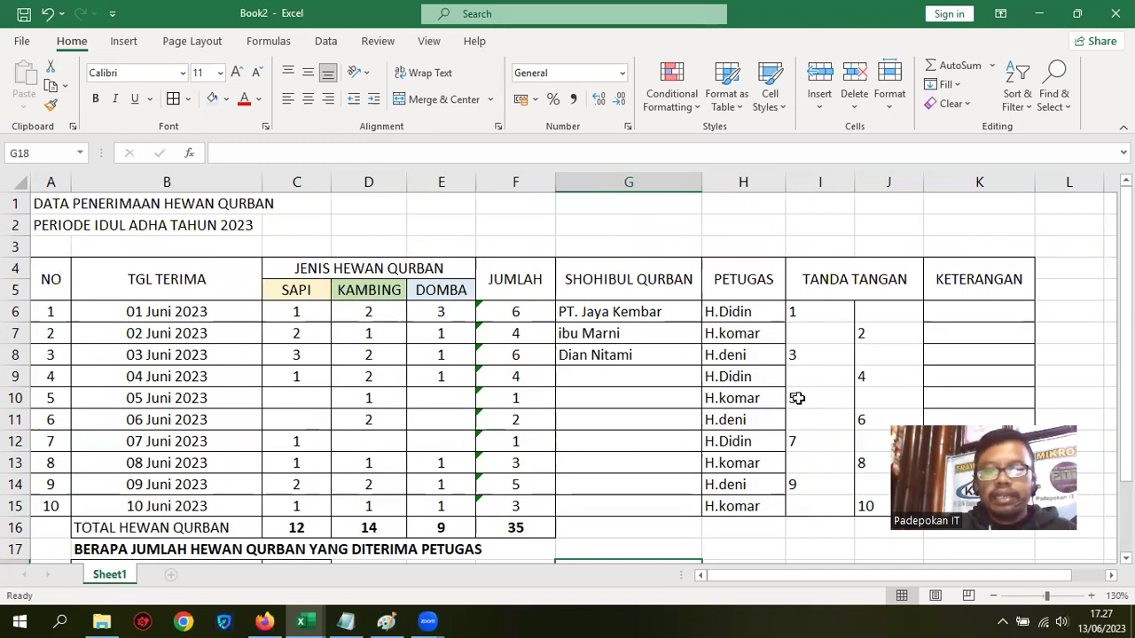